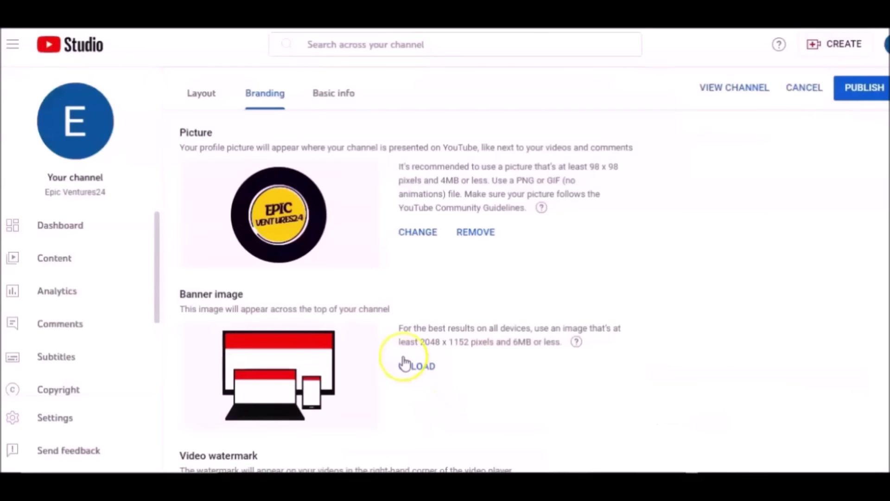
Upload the Epic Ventures24 "weekly videos" artwork as the channel's banner image and accept its default crop.
{"action": "left_click", "coordinate": [413, 367]}
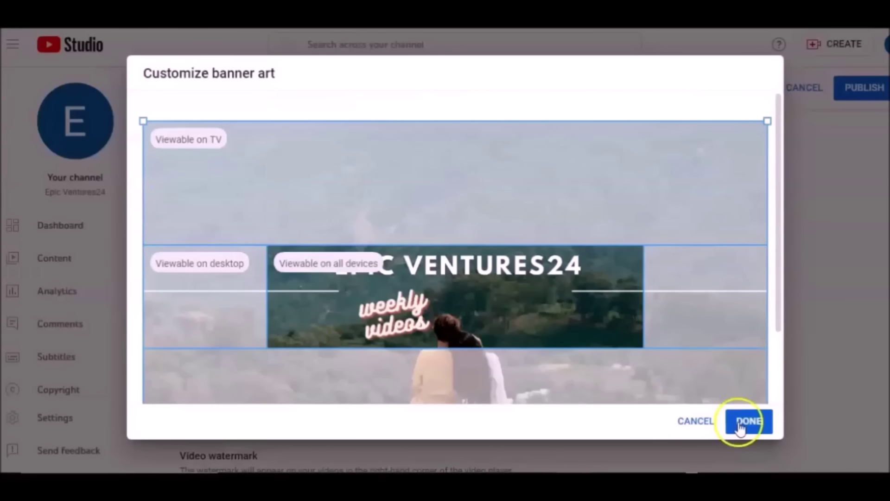
{"action": "left_click", "coordinate": [747, 421]}
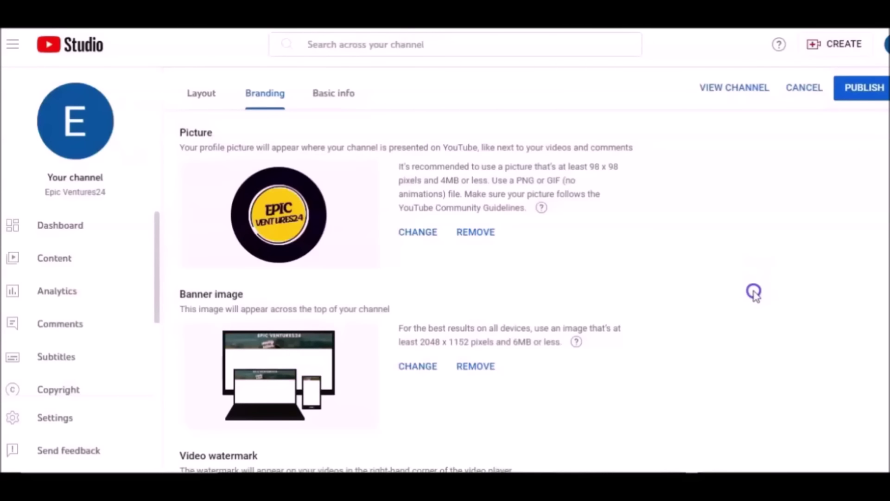
Upload the yellow round Epic Ventures24 logo as the video watermark and set its display time to Entire video.
{"action": "scroll", "coordinate": [744, 310], "scroll_direction": "down", "scroll_amount": 3}
{"action": "left_click", "coordinate": [413, 404]}
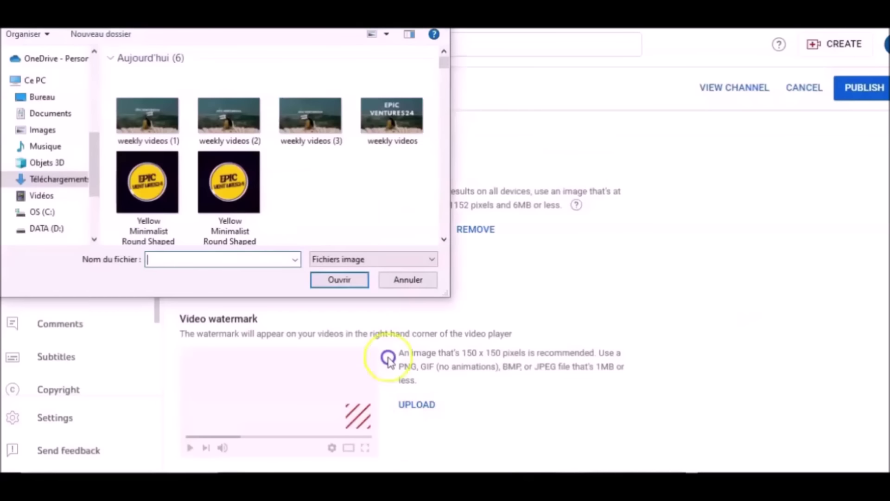
{"action": "left_click", "coordinate": [229, 181]}
{"action": "left_click", "coordinate": [339, 279]}
{"action": "left_click", "coordinate": [748, 424]}
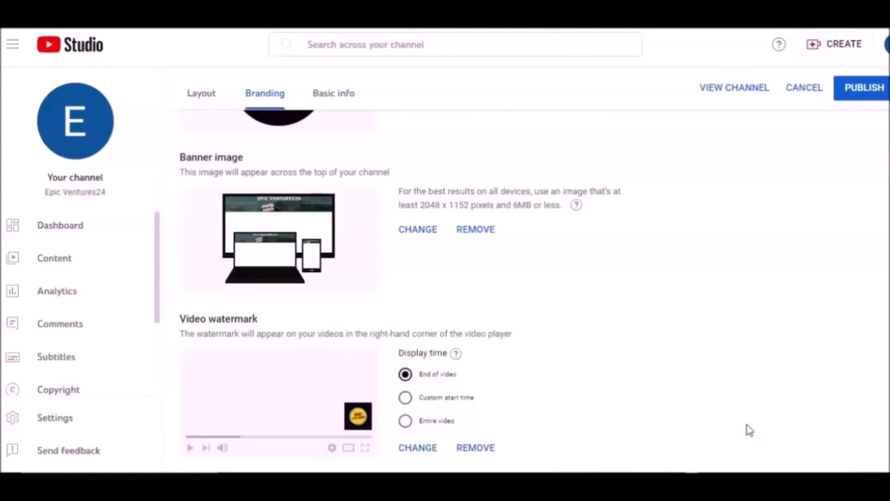
{"action": "left_click", "coordinate": [406, 417]}
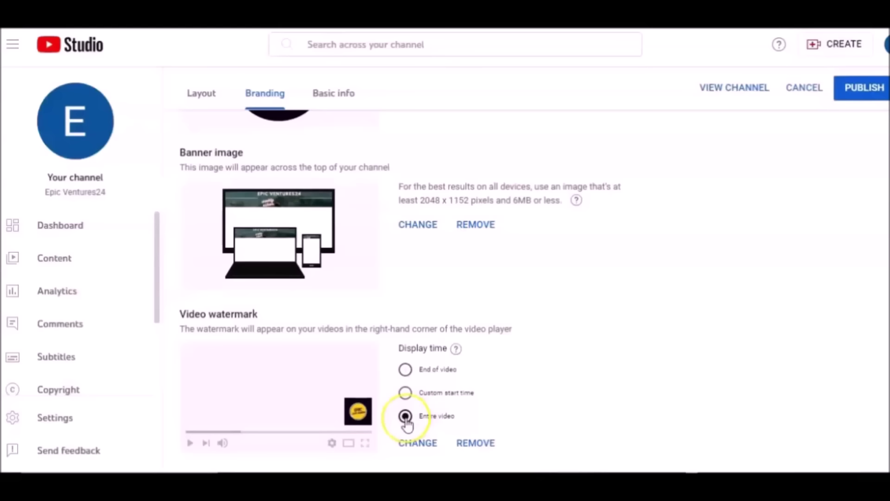
Publish the branding changes and view the channel page.
{"action": "left_click", "coordinate": [863, 95]}
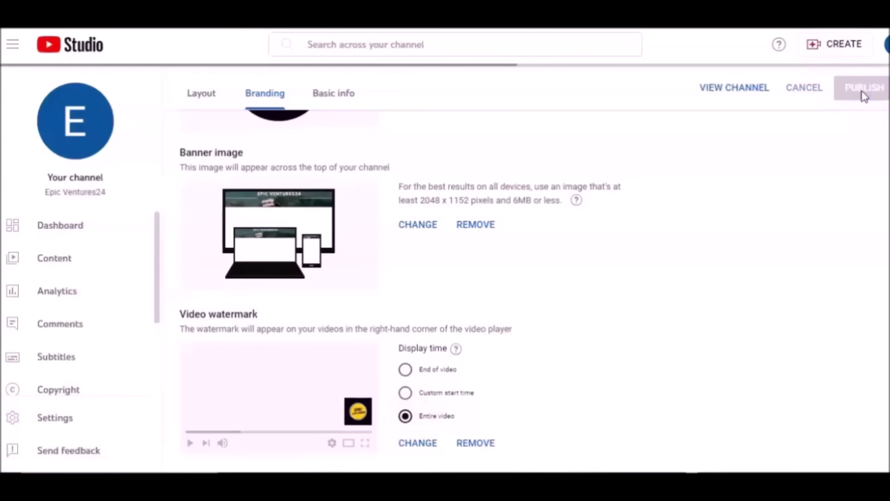
{"action": "left_click", "coordinate": [741, 98]}
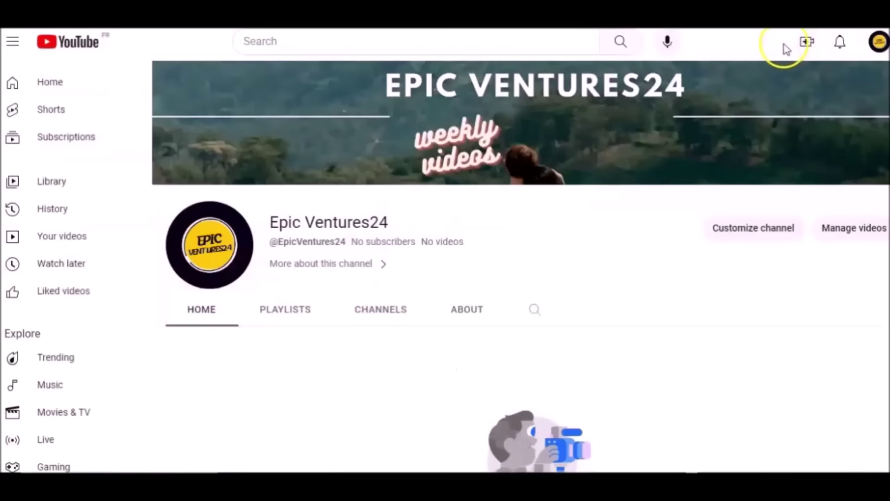
{"action": "left_click", "coordinate": [567, 142]}
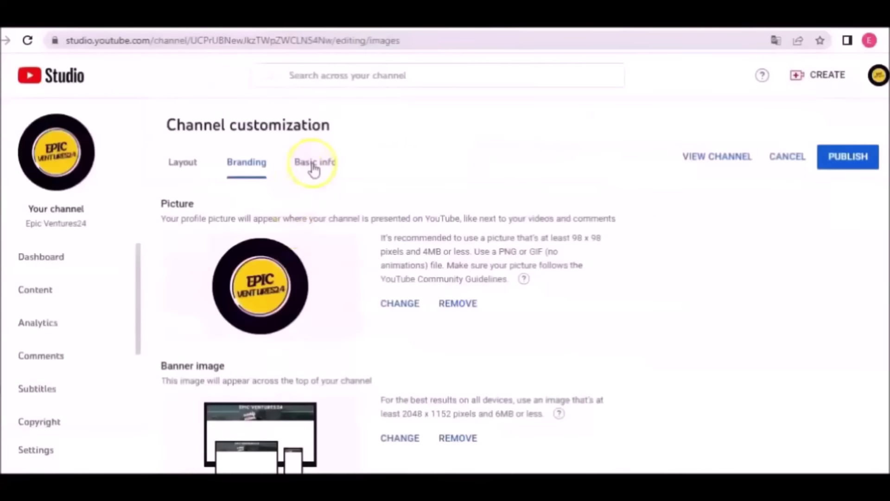
Open the channel's basic info for editing and start editing the empty Description.
{"action": "left_click", "coordinate": [310, 170]}
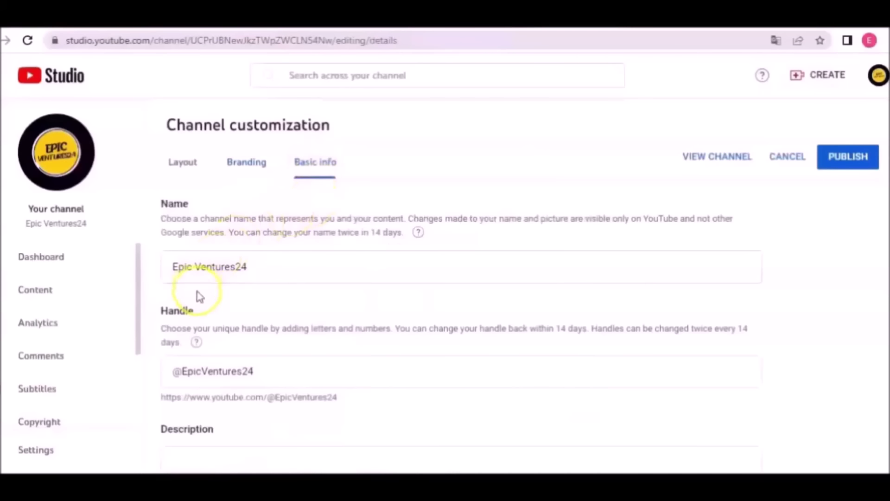
{"action": "scroll", "coordinate": [282, 298], "scroll_direction": "down", "scroll_amount": 1}
{"action": "scroll", "coordinate": [328, 334], "scroll_direction": "down", "scroll_amount": 2}
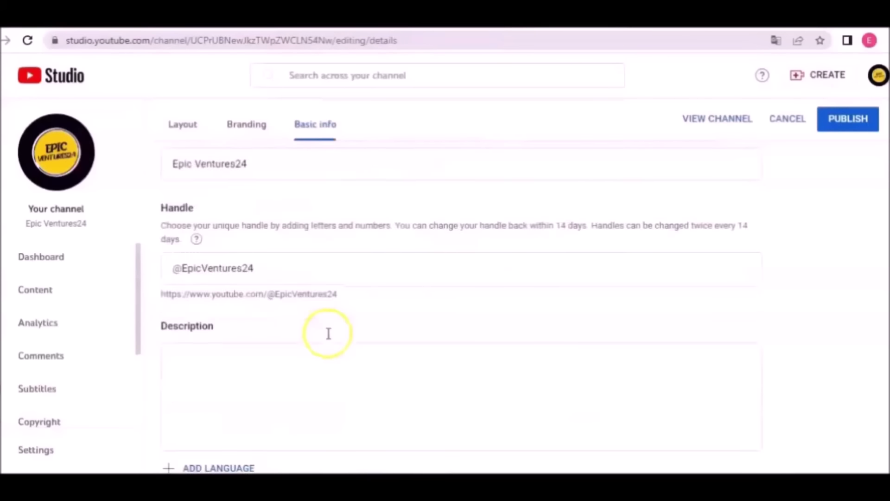
{"action": "left_click", "coordinate": [179, 325]}
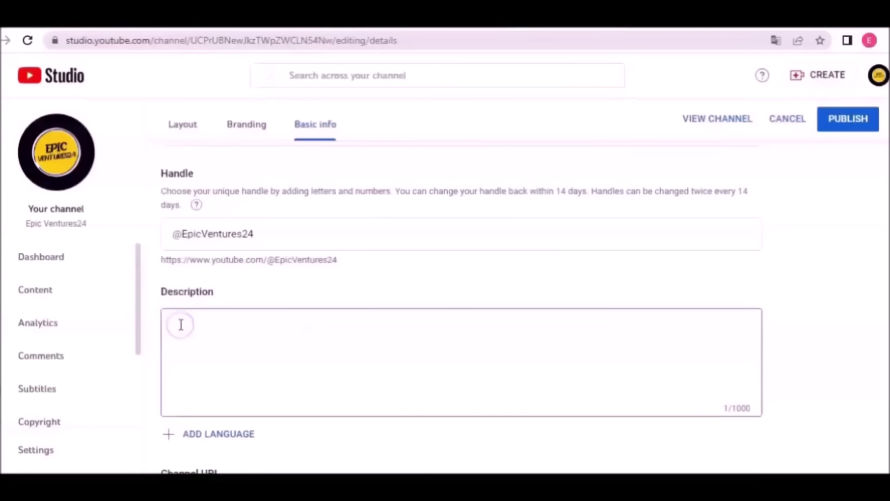
{"action": "left_click", "coordinate": [192, 360]}
In TextWriter, enter the prompt "Write me a description of my youtube channel called epicventures24 which talk about travel to discover the world in less than 900 words.".
{"action": "left_click", "coordinate": [391, 148]}
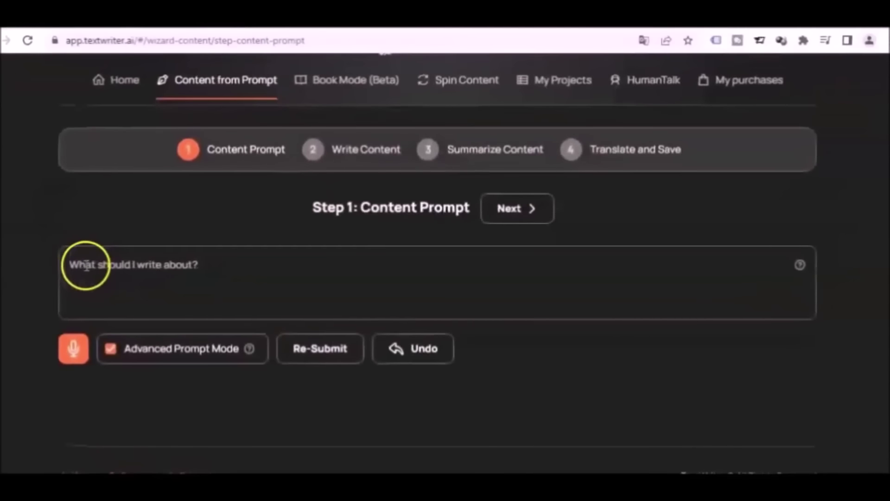
{"action": "left_click", "coordinate": [162, 263]}
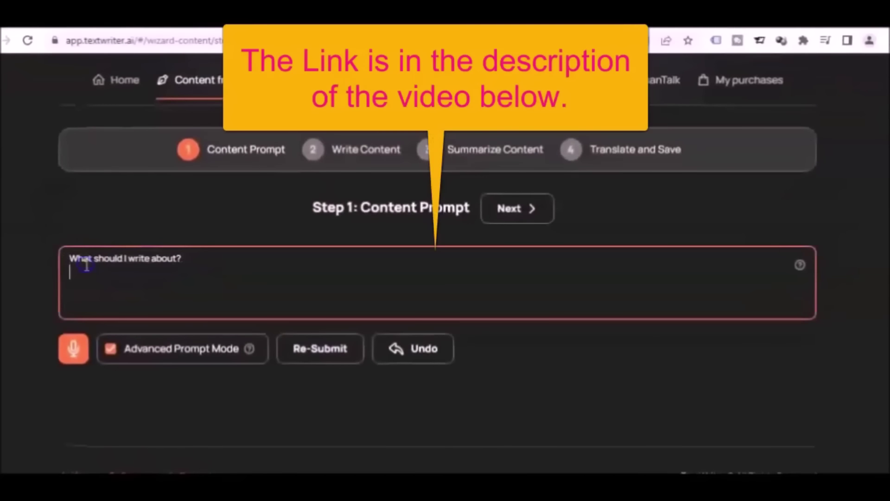
{"action": "right_click", "coordinate": [85, 264]}
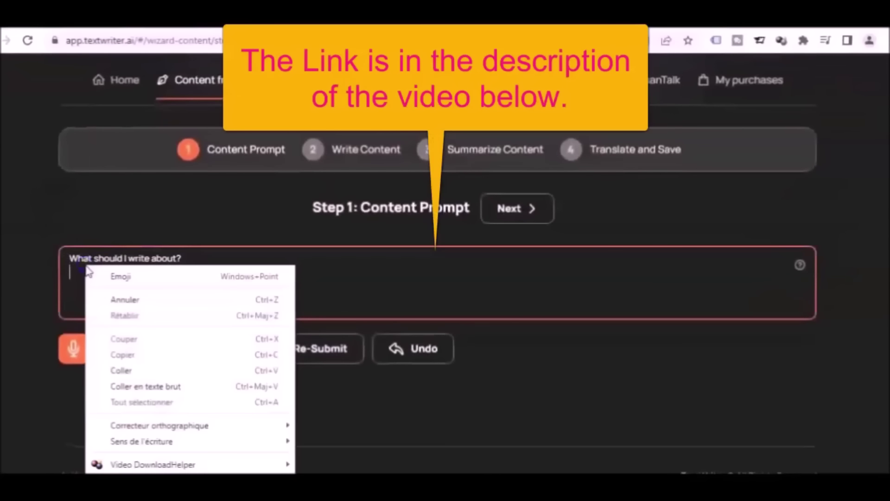
{"action": "left_click", "coordinate": [121, 369]}
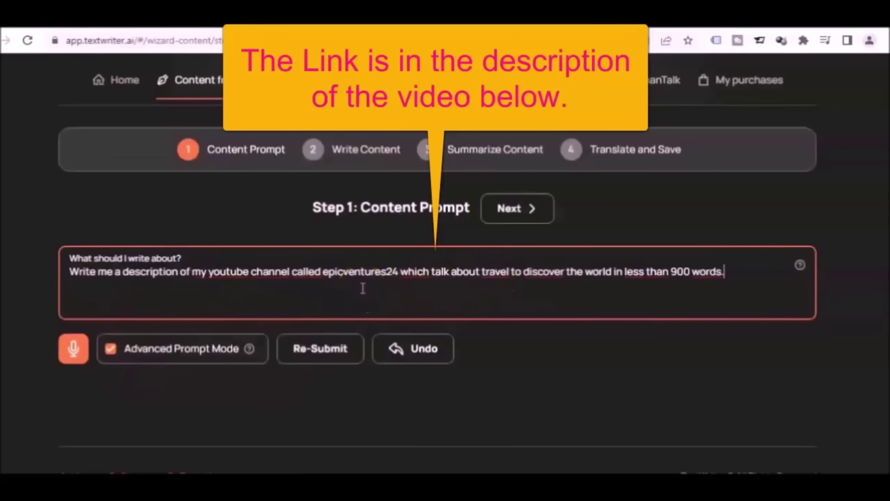
Generate an advanced prompt from the channel description request, keeping Advanced Prompt Mode enabled.
{"action": "left_click", "coordinate": [110, 349]}
{"action": "left_click", "coordinate": [110, 349]}
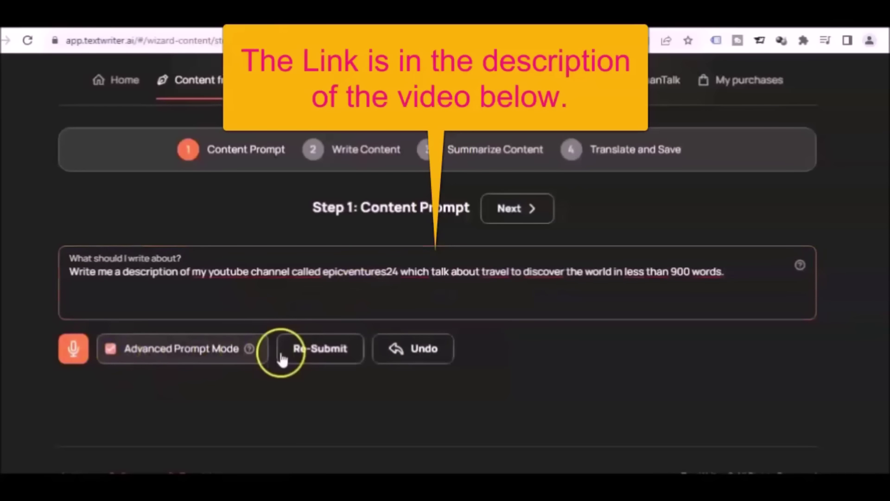
{"action": "left_click", "coordinate": [312, 357]}
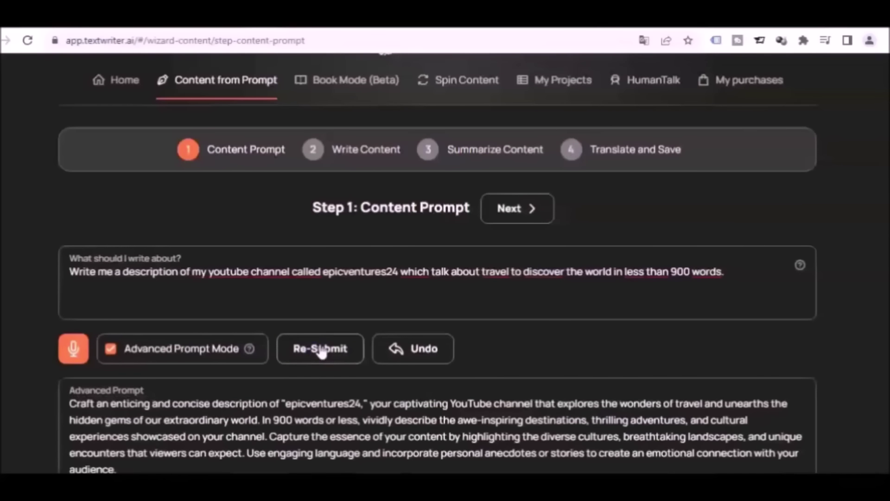
Extend the end of the generated advanced prompt with "in less than 900 words.".
{"action": "scroll", "coordinate": [312, 408], "scroll_direction": "down", "scroll_amount": 2}
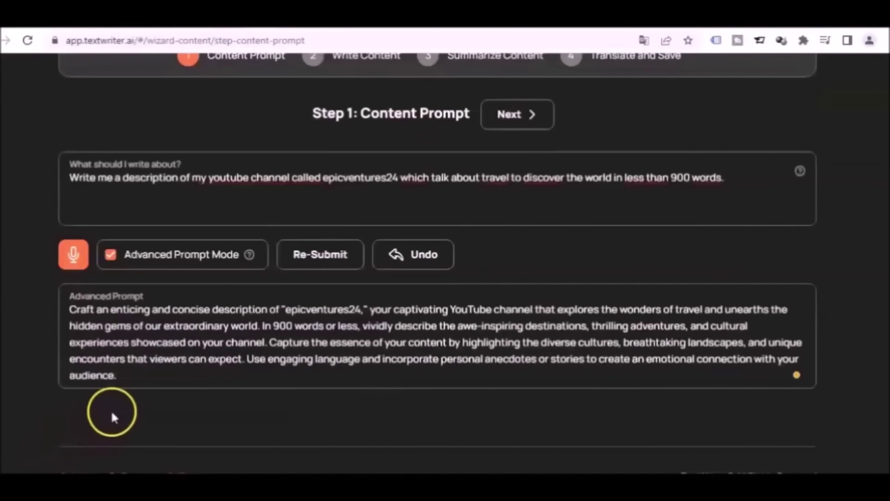
{"action": "left_click", "coordinate": [129, 377]}
{"action": "right_click", "coordinate": [130, 377]}
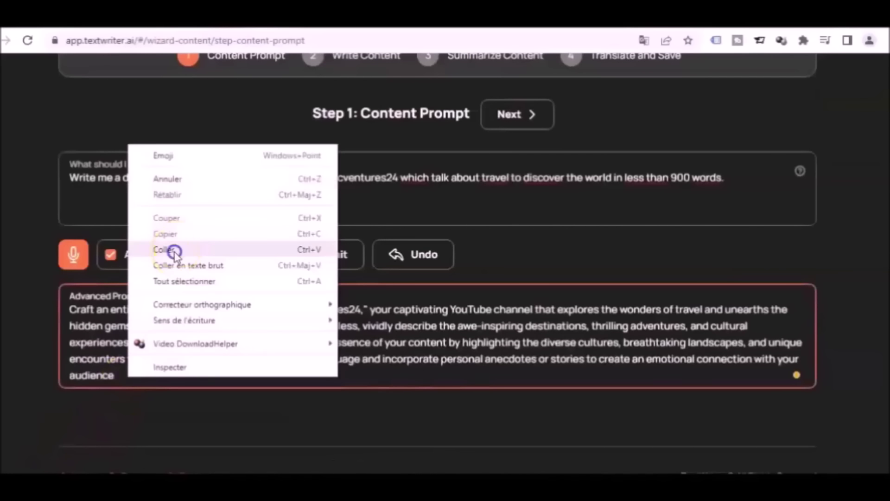
{"action": "left_click", "coordinate": [174, 252]}
{"action": "left_click", "coordinate": [184, 302]}
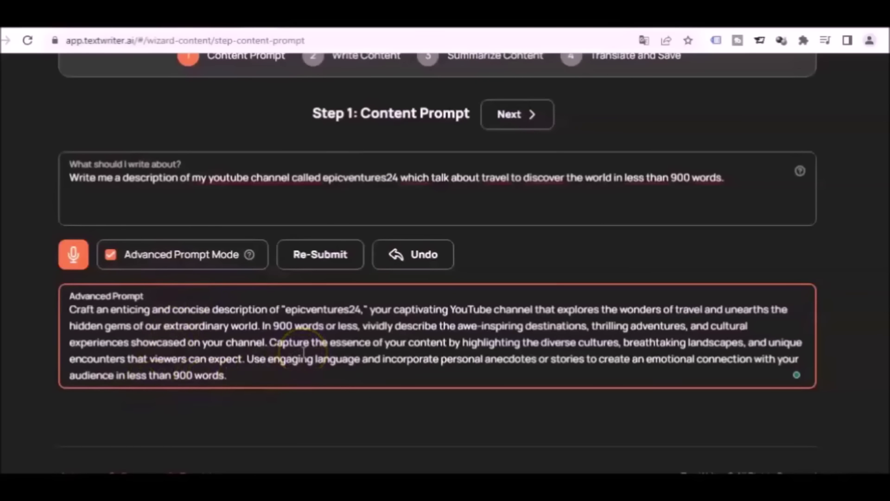
Resubmit the request for a different advanced prompt and undo that to restore the edited version.
{"action": "left_click", "coordinate": [337, 260]}
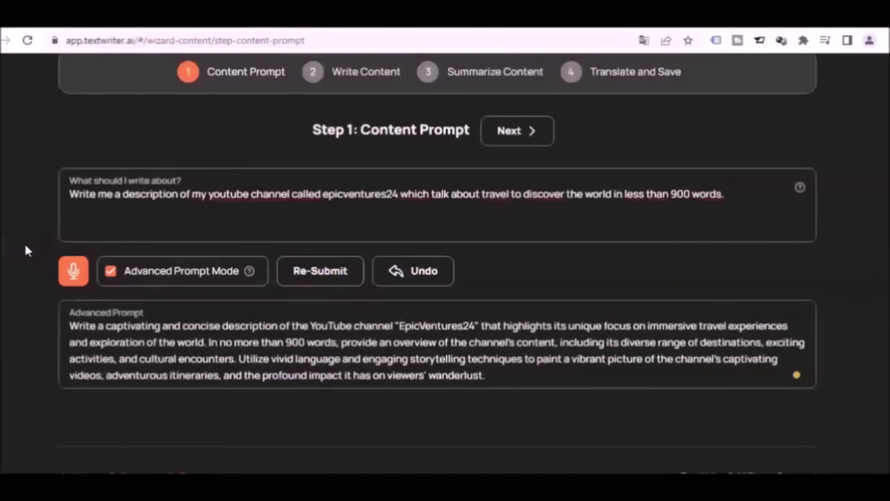
{"action": "left_click", "coordinate": [404, 271]}
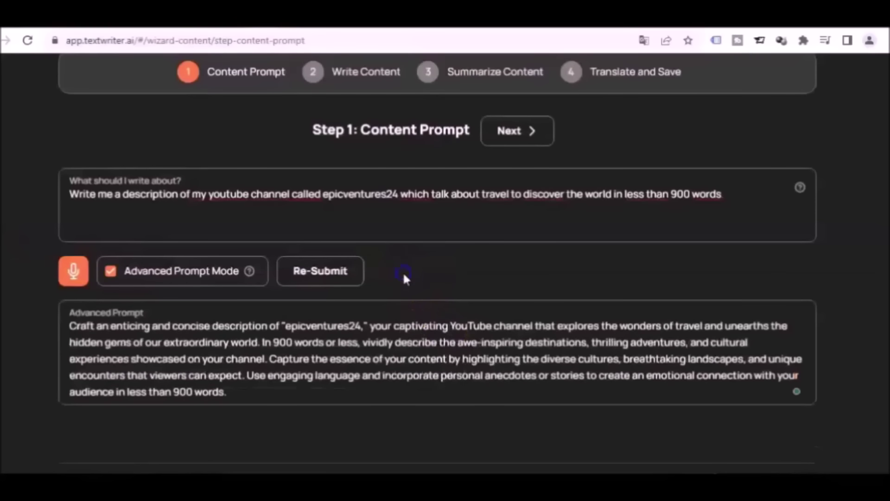
Write the content from the advanced prompt and proceed to the Summarize Content stage.
{"action": "left_click", "coordinate": [524, 132]}
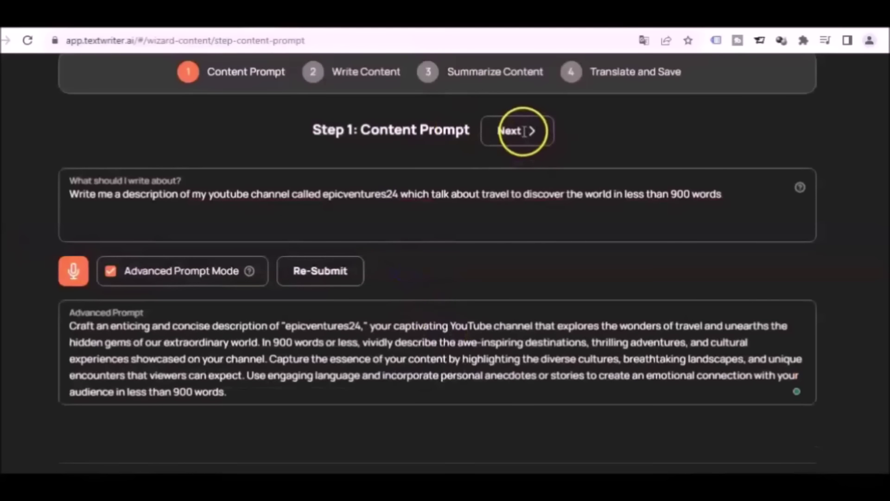
{"action": "left_click", "coordinate": [524, 133]}
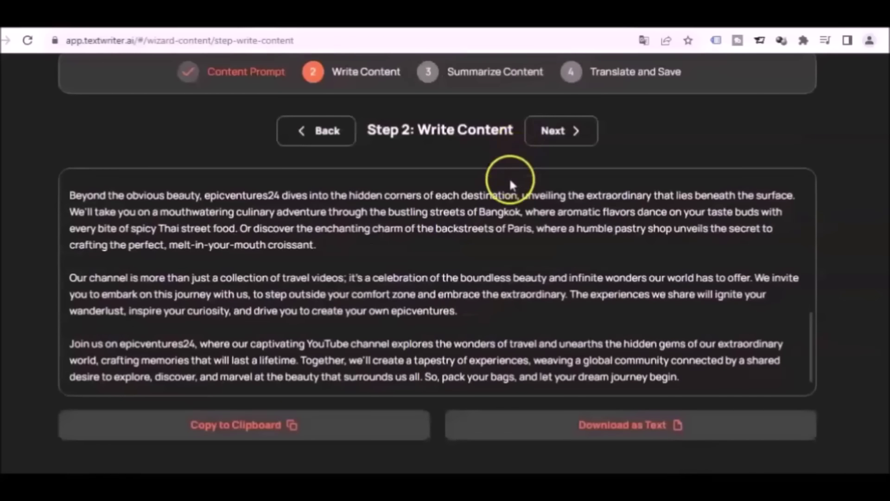
{"action": "left_click", "coordinate": [567, 141]}
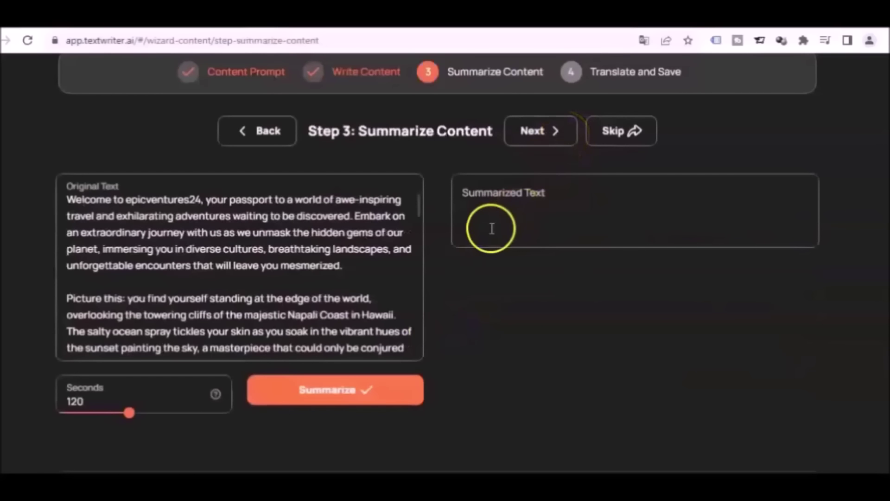
Summarize the generated channel description with the length set to 30 seconds, and copy the summarized text.
{"action": "left_click", "coordinate": [326, 392]}
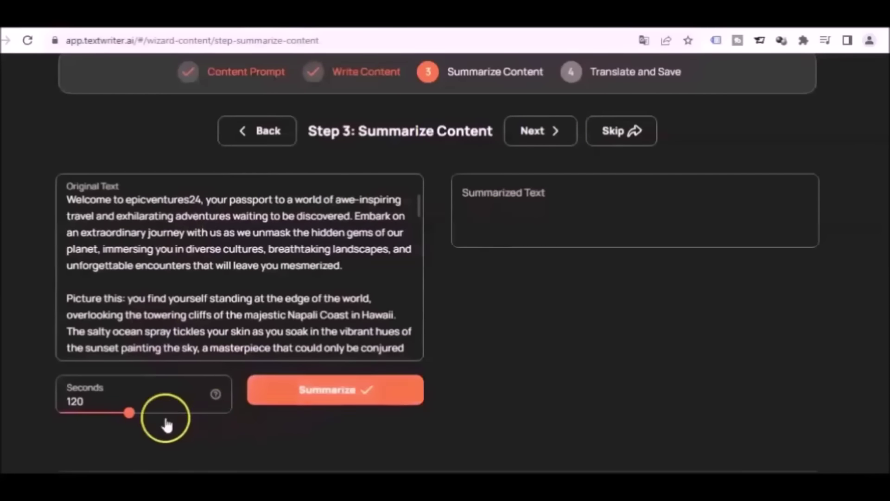
{"action": "left_click_drag", "start_coordinate": [129, 413], "coordinate": [80, 412]}
{"action": "scroll", "coordinate": [139, 408], "scroll_direction": "down", "scroll_amount": 1}
{"action": "left_click", "coordinate": [301, 373]}
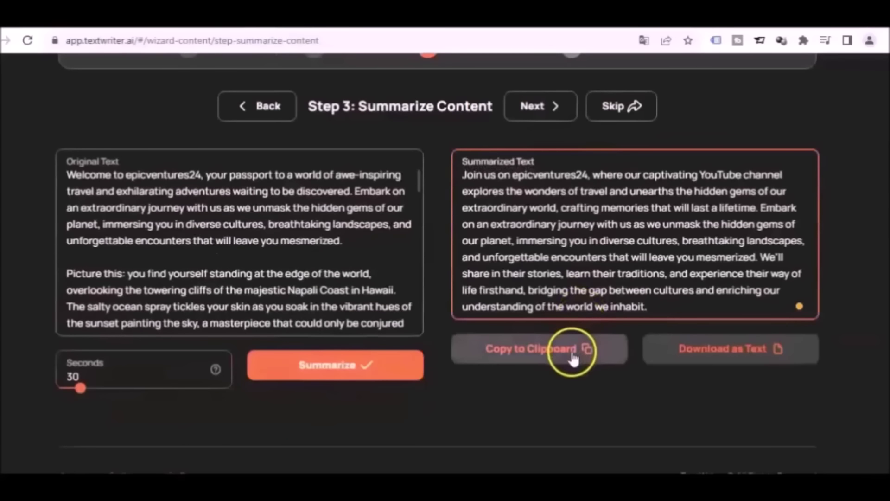
{"action": "left_click", "coordinate": [574, 354]}
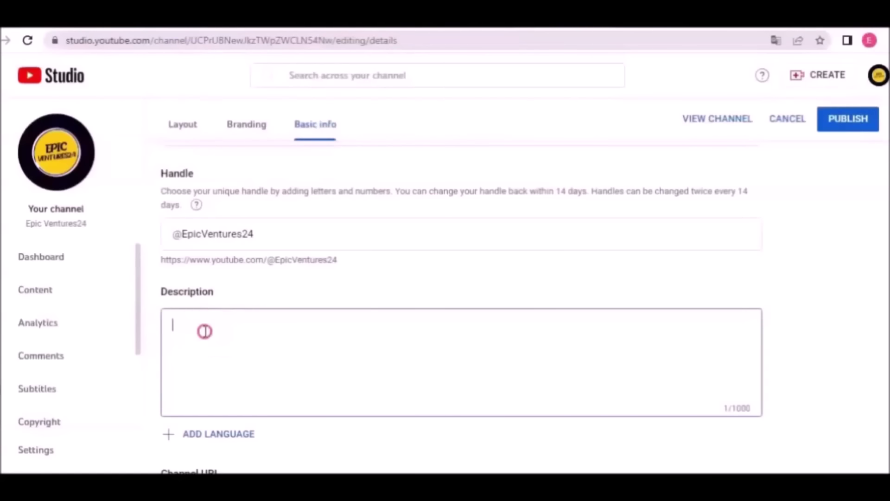
Switch back to YouTube Studio and paste the copied summary into the channel's Description.
{"action": "right_click", "coordinate": [203, 330]}
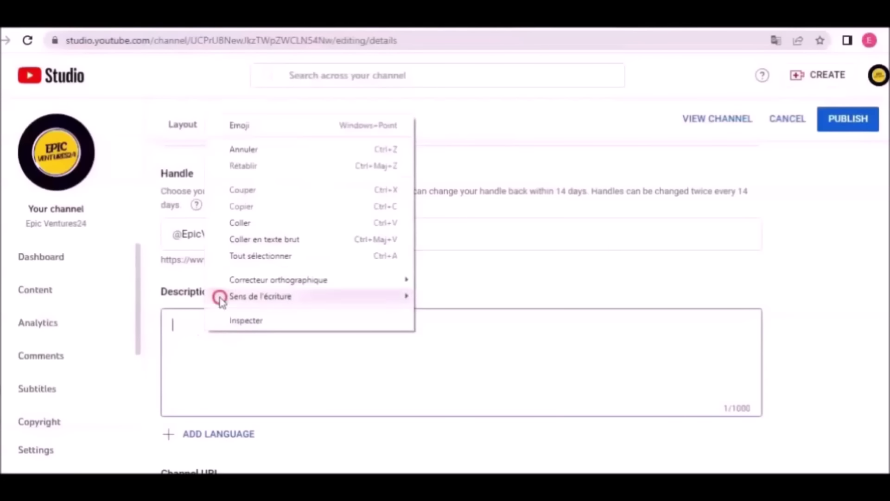
{"action": "left_click", "coordinate": [243, 223]}
{"action": "scroll", "coordinate": [428, 402], "scroll_direction": "down", "scroll_amount": 2}
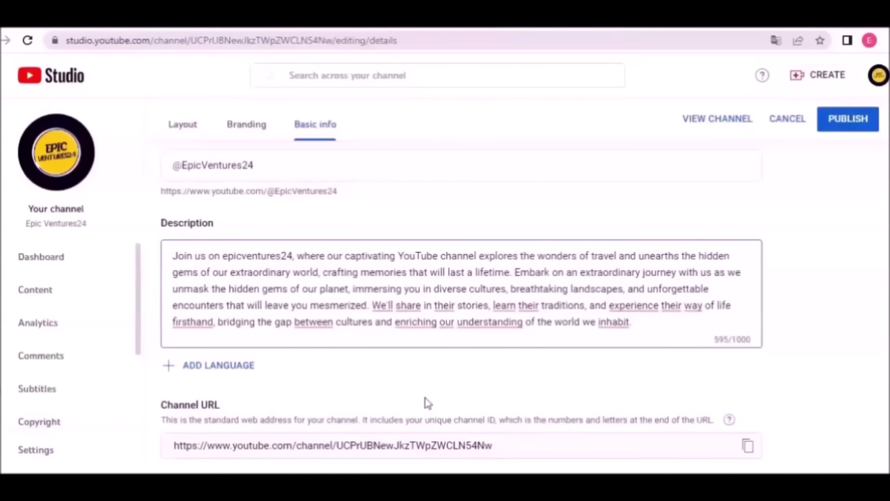
Fill in the business contact's email address under the channel's Contact info.
{"action": "scroll", "coordinate": [427, 403], "scroll_direction": "down", "scroll_amount": 2}
{"action": "scroll", "coordinate": [425, 400], "scroll_direction": "down", "scroll_amount": 2}
{"action": "left_click", "coordinate": [177, 371]}
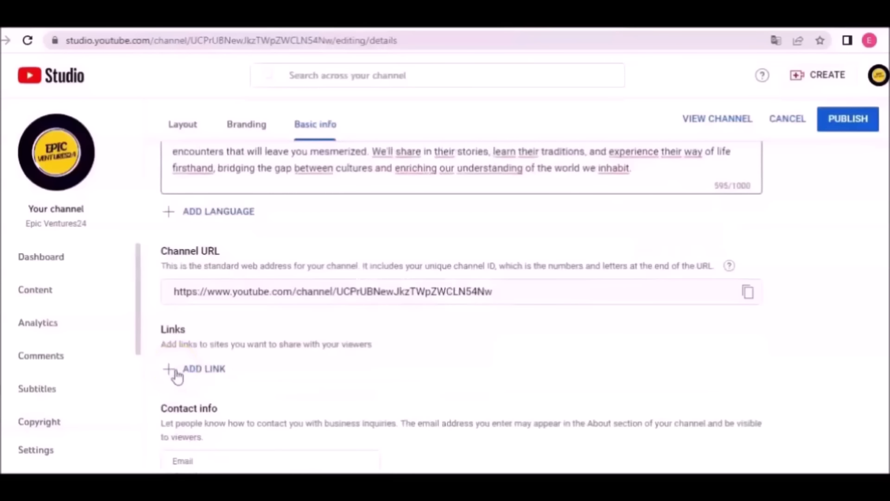
{"action": "left_click", "coordinate": [179, 463]}
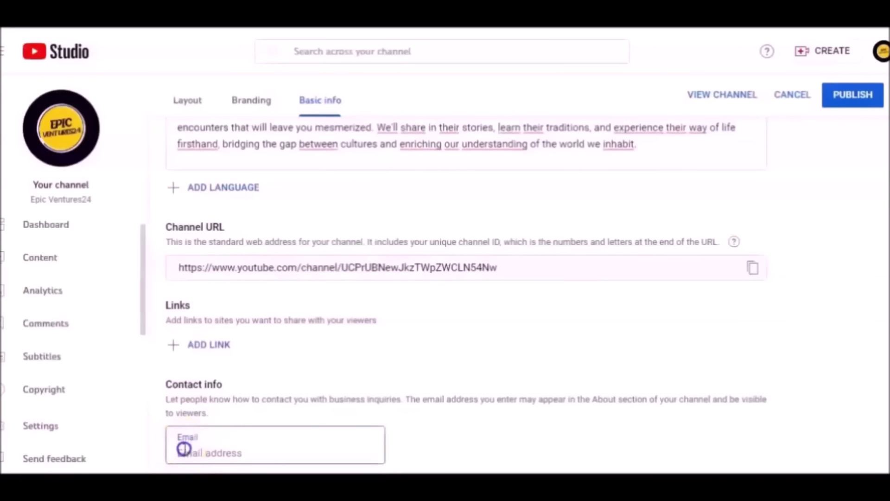
{"action": "right_click", "coordinate": [184, 448]}
{"action": "left_click", "coordinate": [234, 341]}
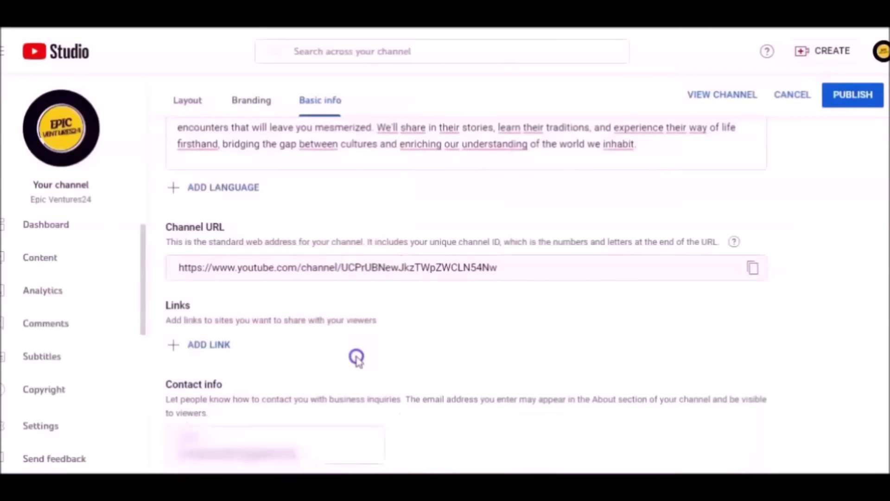
{"action": "scroll", "coordinate": [529, 234], "scroll_direction": "up", "scroll_amount": 4}
{"action": "scroll", "coordinate": [529, 234], "scroll_direction": "down", "scroll_amount": 4}
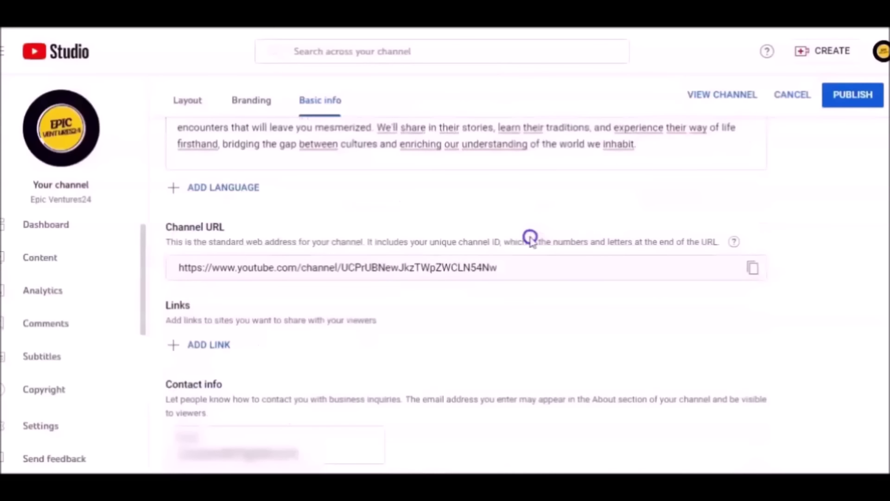
{"action": "scroll", "coordinate": [529, 237], "scroll_direction": "up", "scroll_amount": 6}
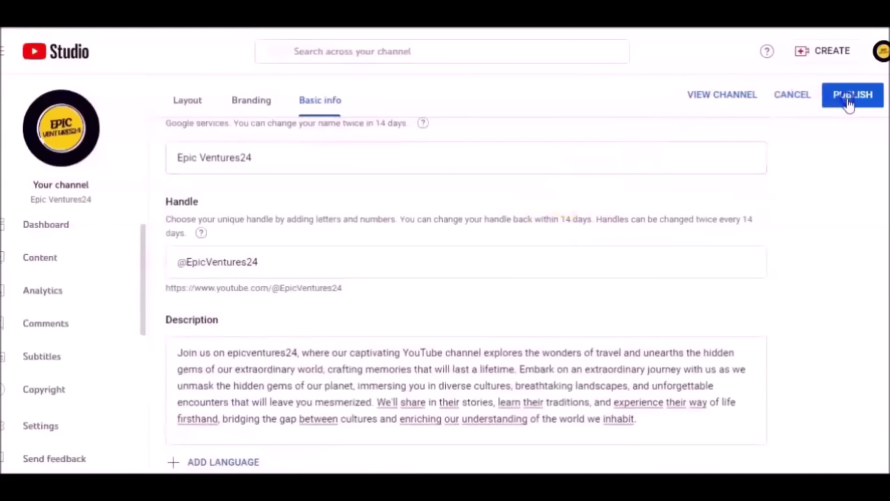
Publish the updated basic info, check the public channel page and return to channel customization.
{"action": "left_click", "coordinate": [853, 98]}
{"action": "left_click", "coordinate": [742, 96]}
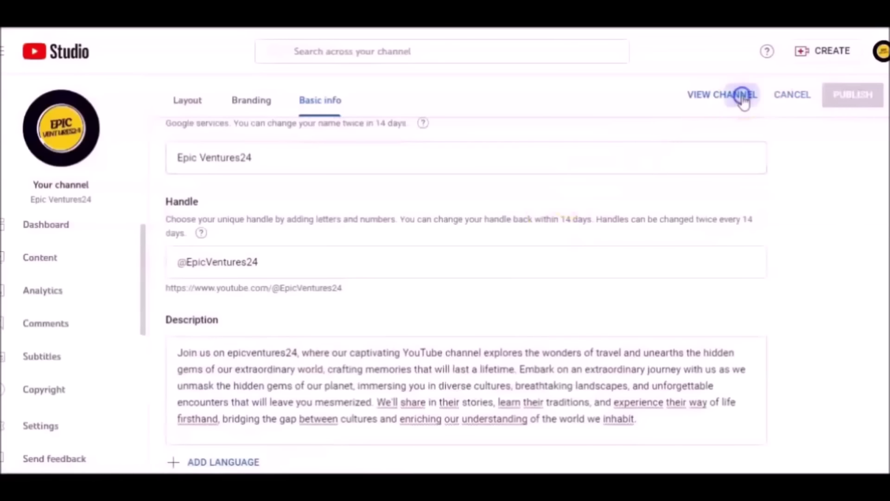
{"action": "left_click", "coordinate": [728, 240]}
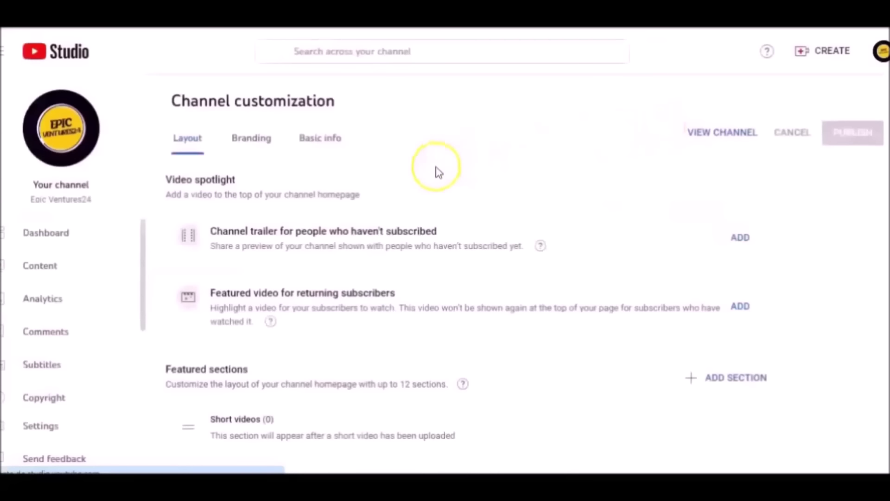
Replace the channel's banner image in the branding settings with the picture weekly videos (4), keeping the default crop.
{"action": "scroll", "coordinate": [419, 232], "scroll_direction": "down", "scroll_amount": 2}
{"action": "scroll", "coordinate": [420, 232], "scroll_direction": "up", "scroll_amount": 2}
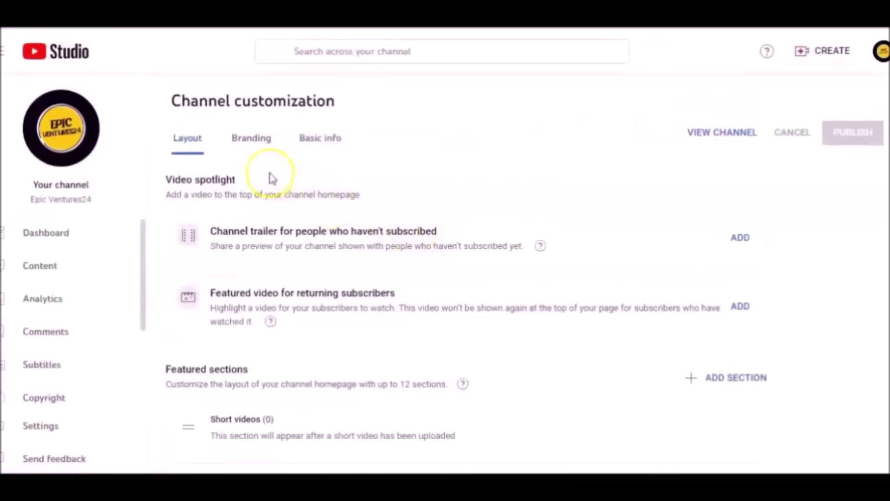
{"action": "left_click", "coordinate": [261, 140]}
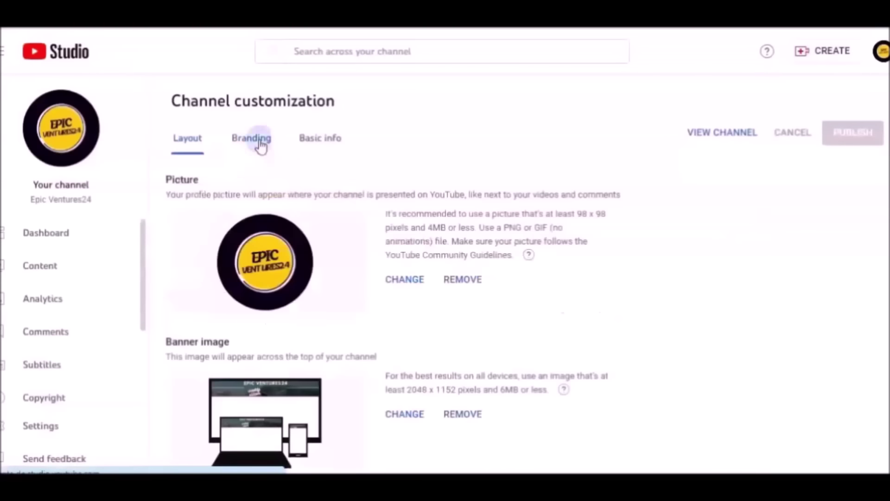
{"action": "scroll", "coordinate": [298, 234], "scroll_direction": "down", "scroll_amount": 4}
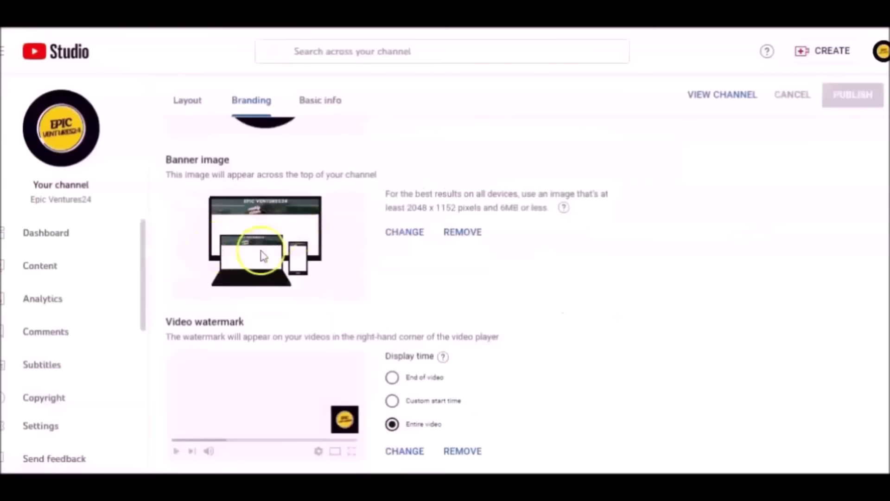
{"action": "left_click", "coordinate": [405, 233]}
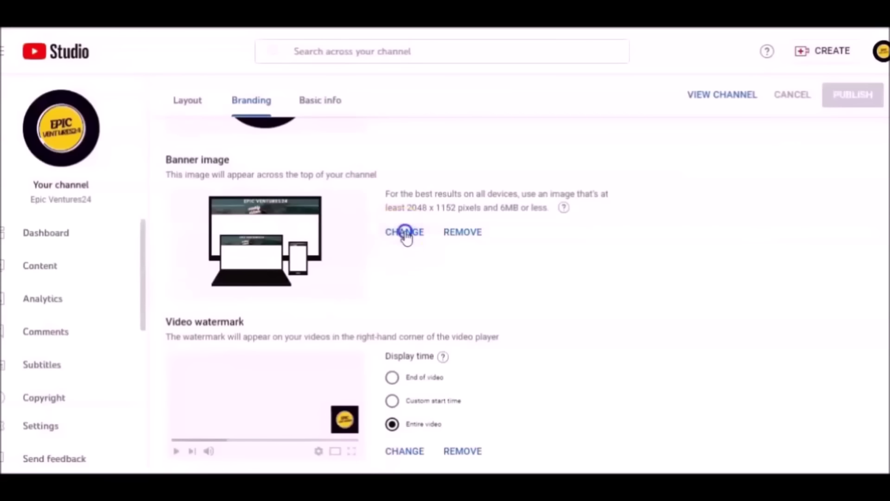
{"action": "left_click", "coordinate": [401, 131]}
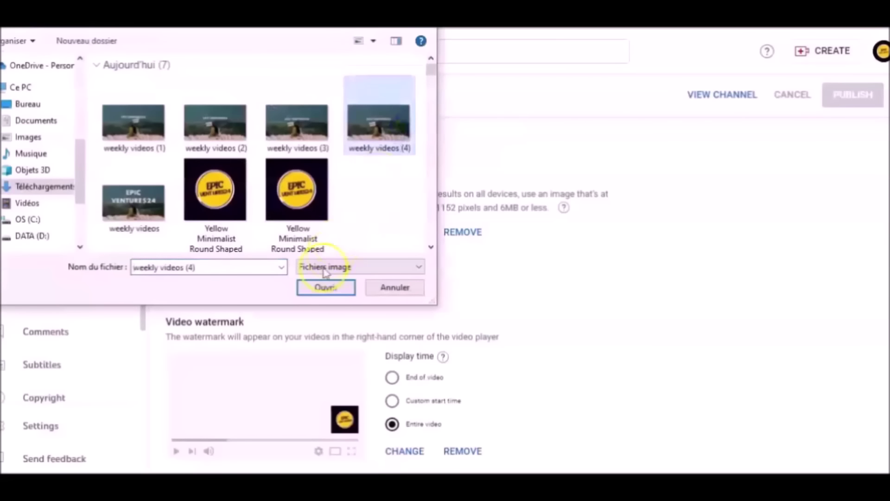
{"action": "left_click", "coordinate": [324, 288]}
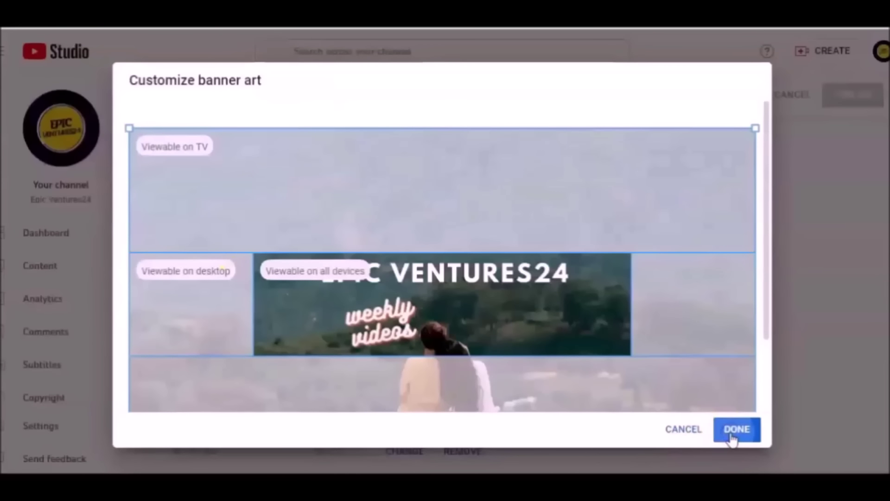
{"action": "left_click", "coordinate": [731, 438]}
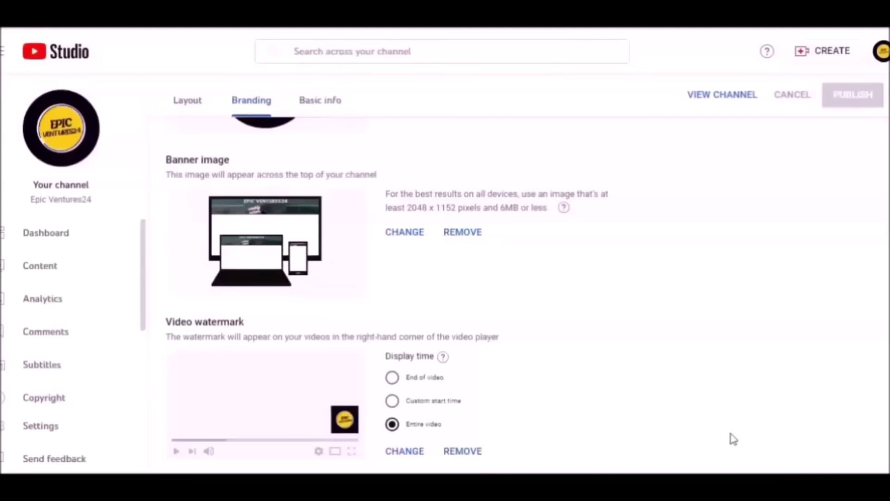
Publish the new banner, view it on the channel page and go back to customizing the channel.
{"action": "left_click", "coordinate": [844, 99]}
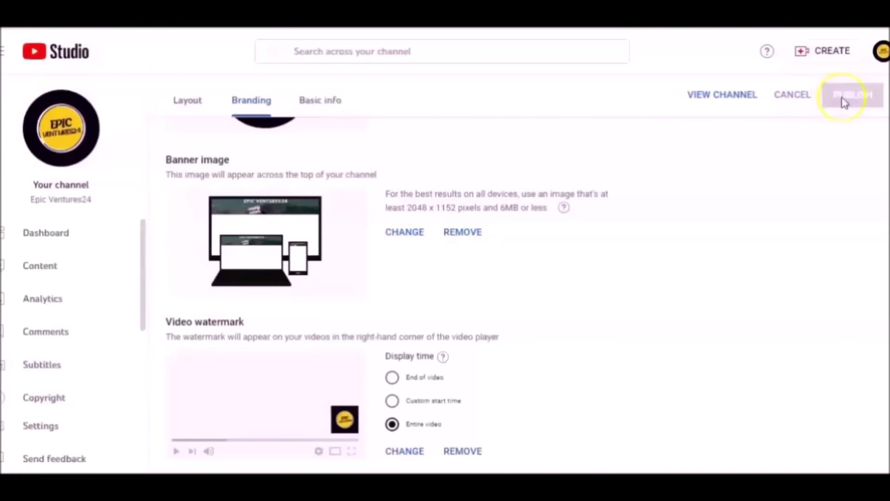
{"action": "left_click", "coordinate": [717, 94]}
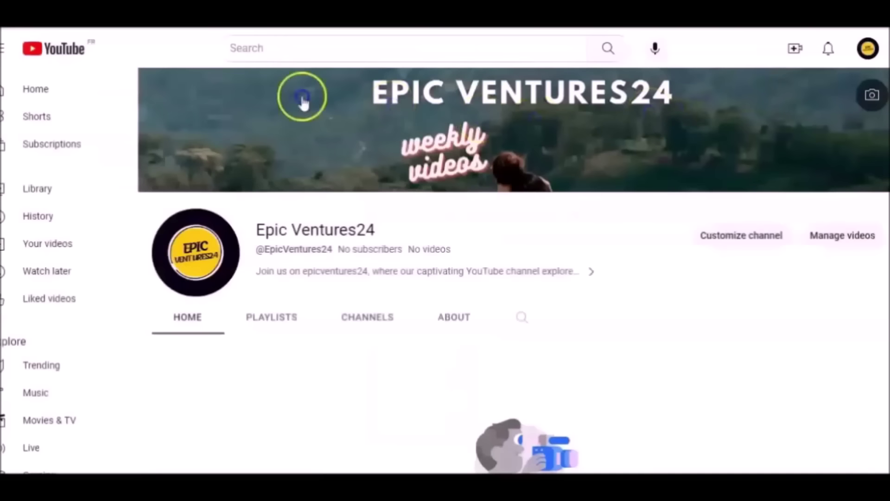
{"action": "left_click", "coordinate": [726, 242]}
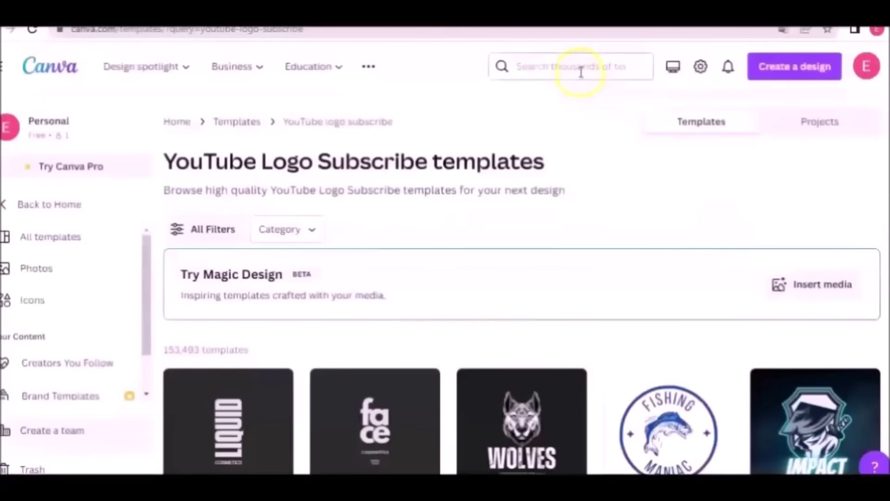
Switch to Canva, search the templates for "youtube chanel logo" and open the yellow round Thynk Cafe logo for editing.
{"action": "left_click", "coordinate": [580, 72]}
{"action": "type", "text": "you"}
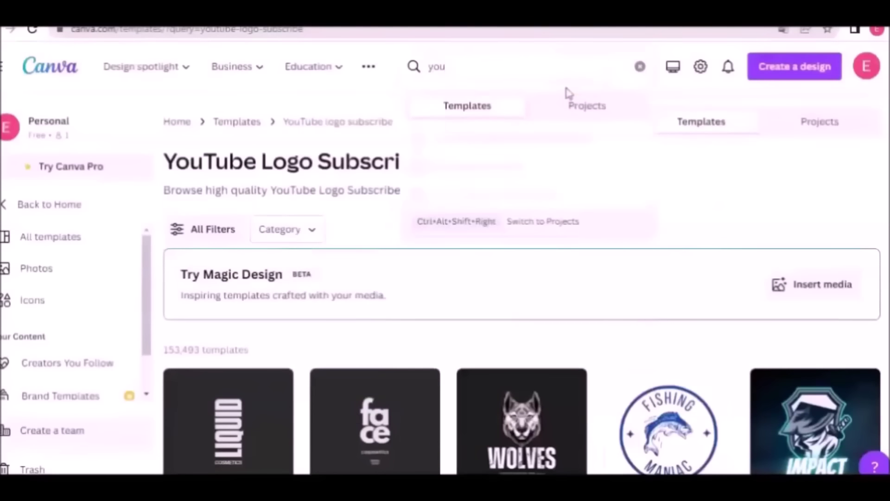
{"action": "type", "text": "tube logo"}
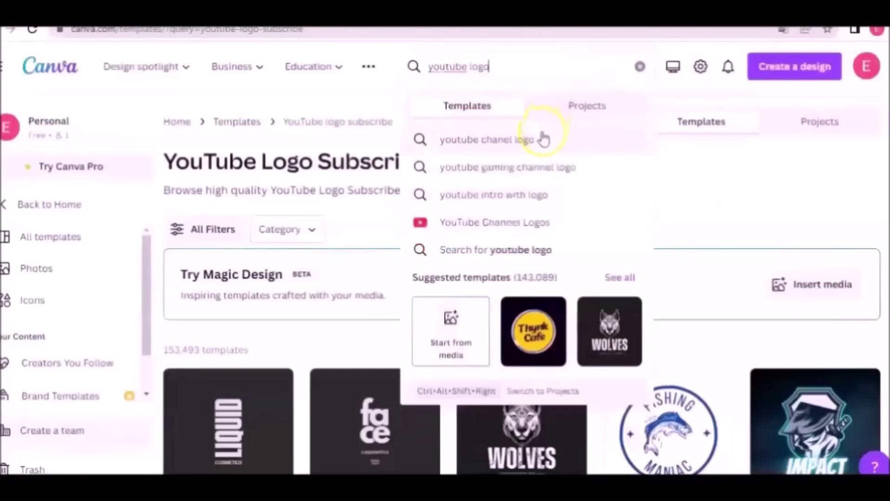
{"action": "left_click", "coordinate": [535, 144]}
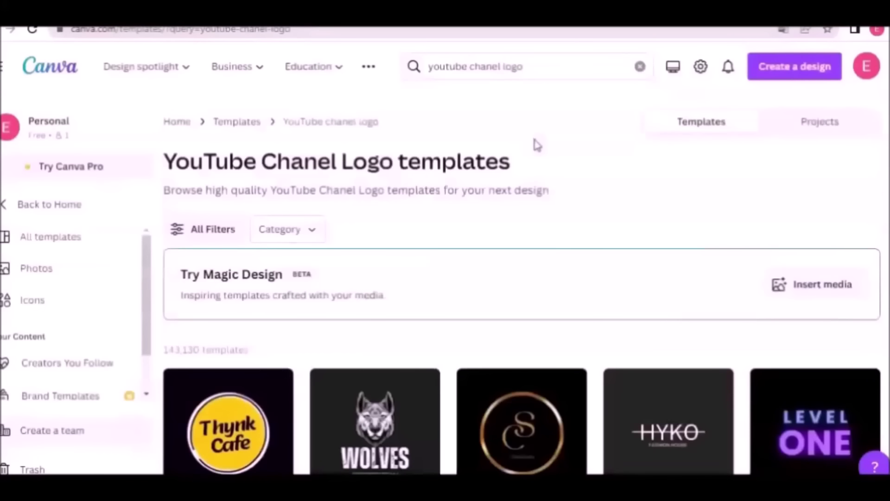
{"action": "scroll", "coordinate": [298, 215], "scroll_direction": "down", "scroll_amount": 3}
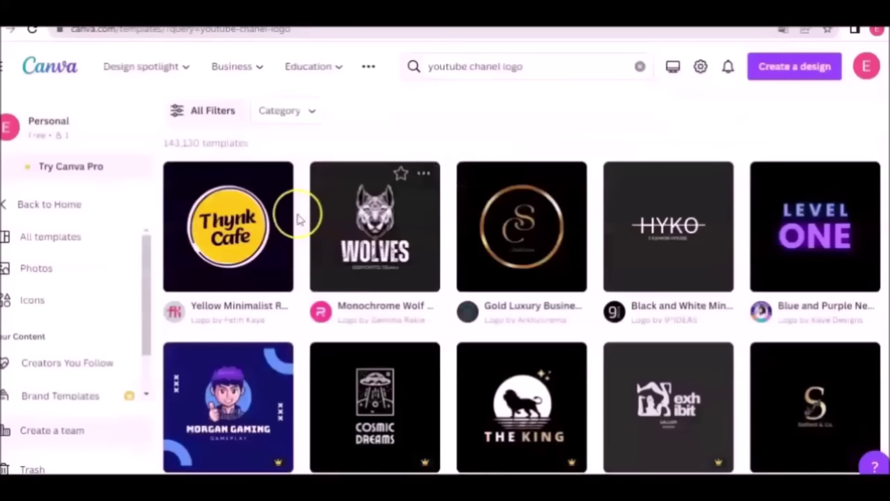
{"action": "left_click", "coordinate": [228, 235]}
{"action": "left_click", "coordinate": [647, 221]}
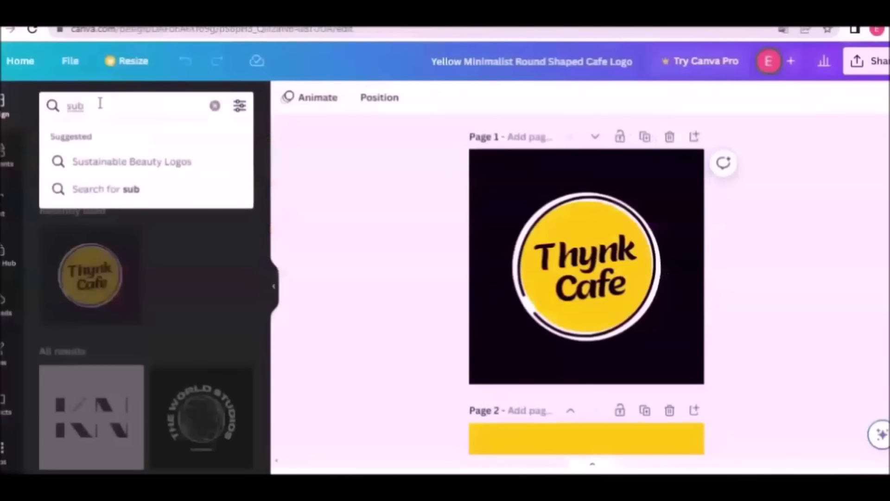
Search for "subscribe" and place the red SUBSCRIBE button graphic with the hand pointer across the centre of the logo.
{"action": "type", "text": "scribe"}
{"action": "key", "text": "Return"}
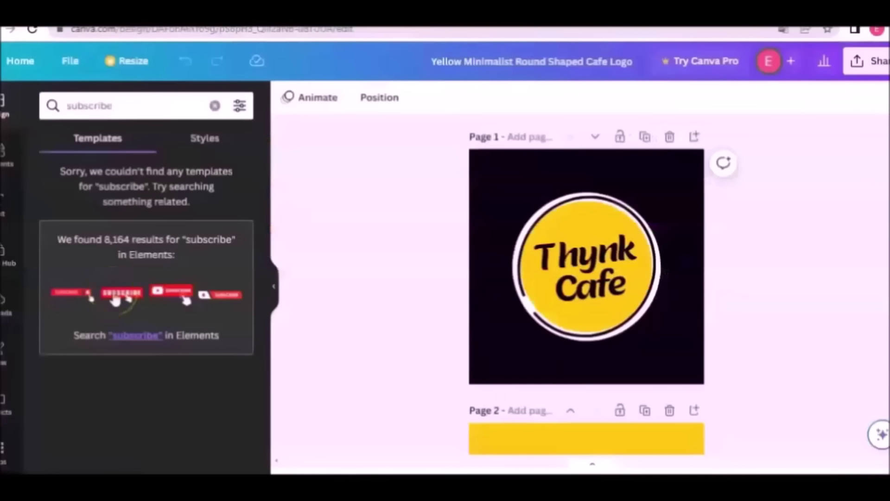
{"action": "left_click_drag", "start_coordinate": [115, 299], "coordinate": [638, 280]}
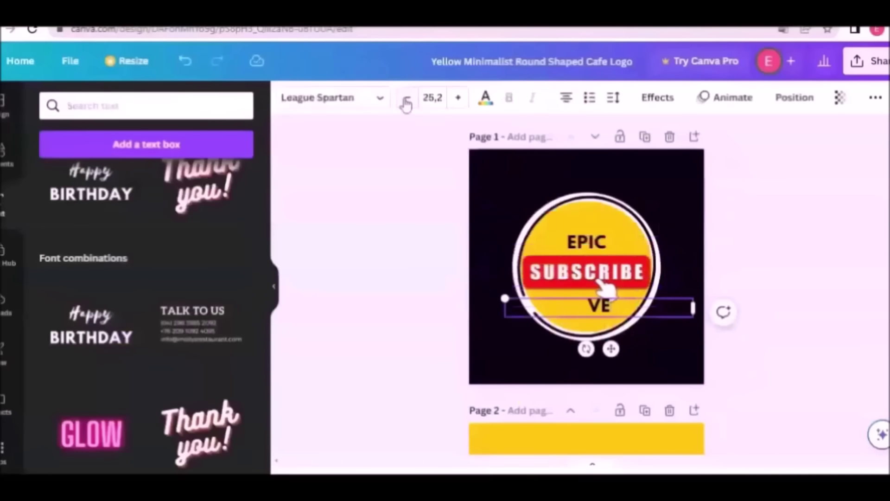
Complete the text below the Subscribe graphic as VENTURES24 and download the logo as a PNG.
{"action": "type", "text": "NTURES2"}
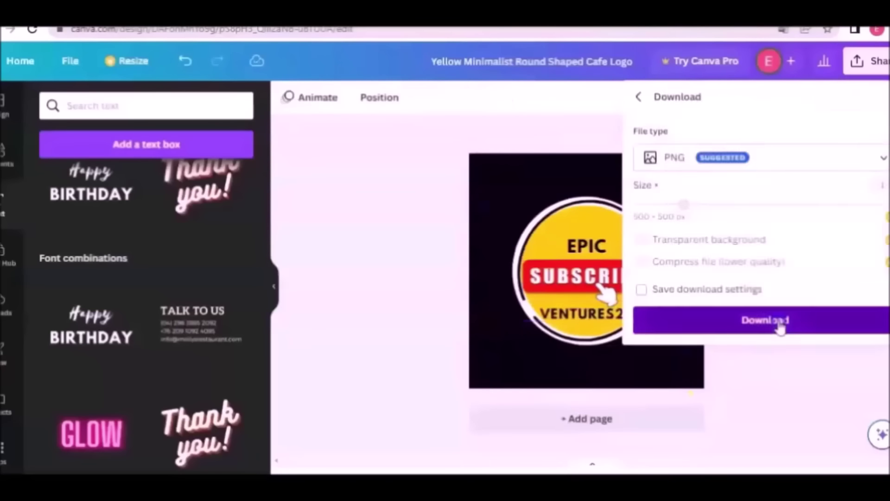
{"action": "left_click", "coordinate": [779, 321]}
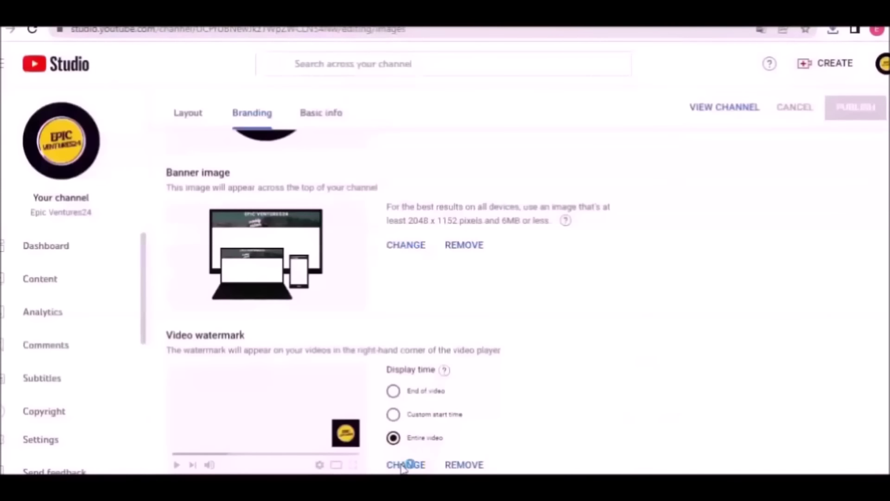
Replace the video watermark in YouTube Studio with the new Epic Ventures24 Subscribe logo and publish the change.
{"action": "left_click", "coordinate": [405, 465]}
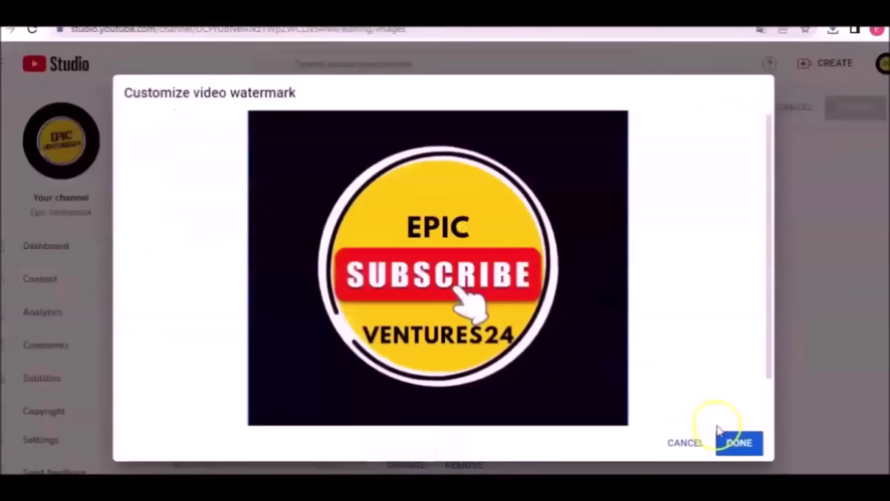
{"action": "left_click", "coordinate": [737, 443]}
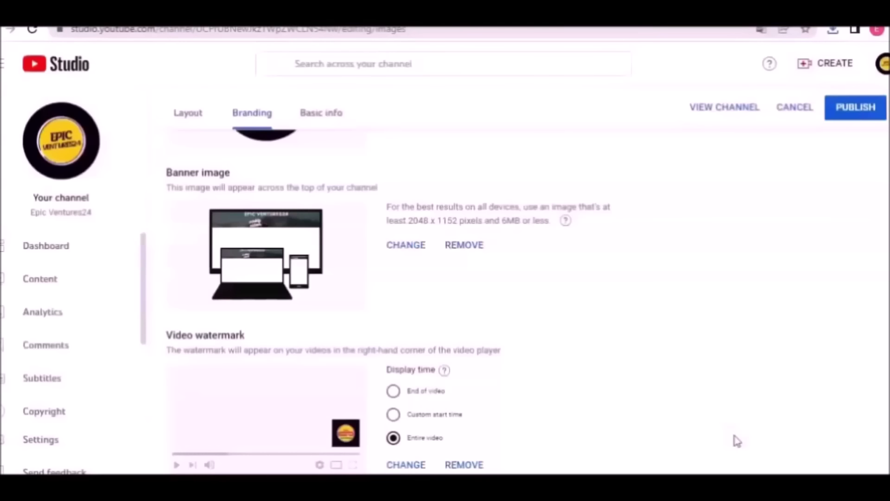
{"action": "left_click", "coordinate": [855, 112]}
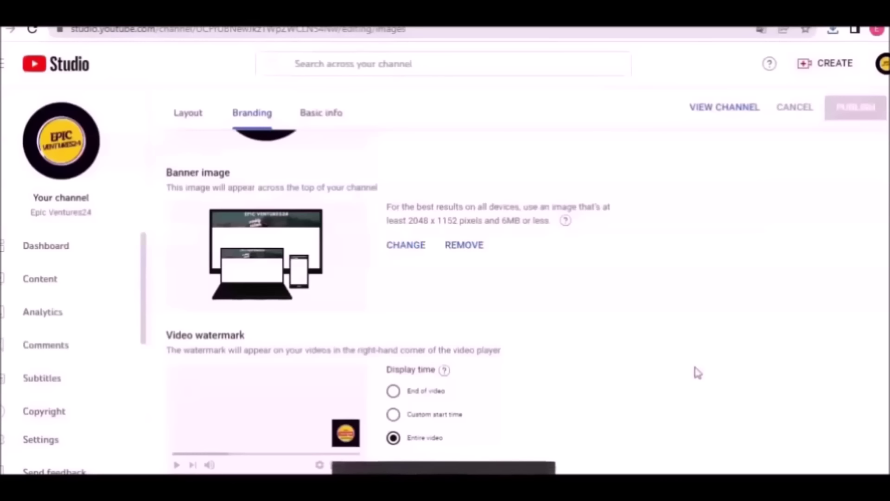
Open the channel's feature eligibility in the settings and start phone number verification for the Intermediate features.
{"action": "scroll", "coordinate": [70, 347], "scroll_direction": "down", "scroll_amount": 3}
{"action": "left_click", "coordinate": [52, 443]}
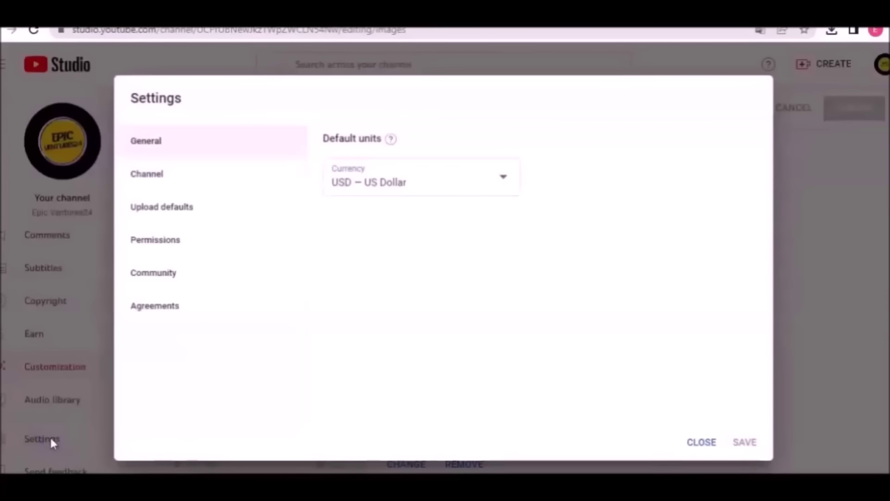
{"action": "left_click", "coordinate": [65, 423]}
{"action": "left_click", "coordinate": [153, 207]}
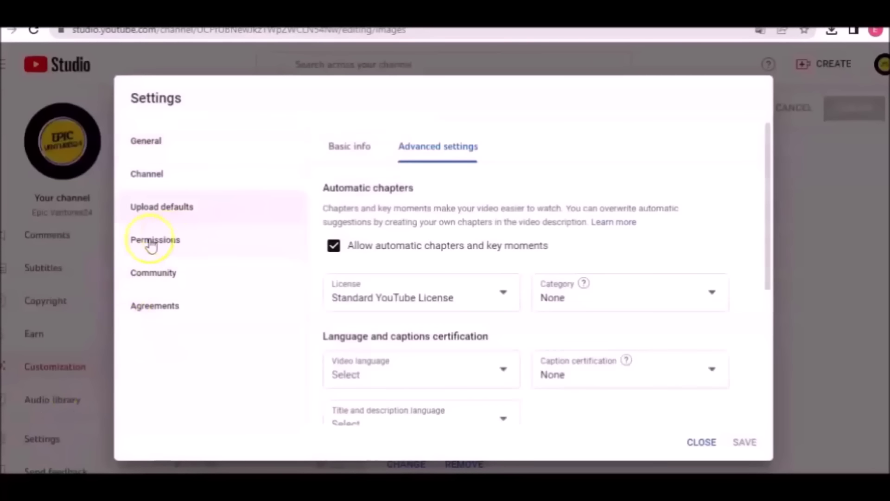
{"action": "left_click", "coordinate": [149, 177]}
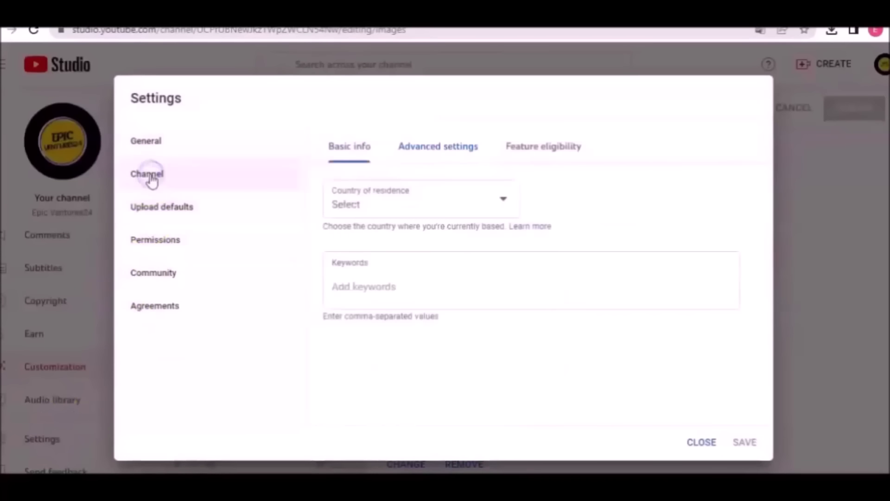
{"action": "left_click", "coordinate": [431, 151]}
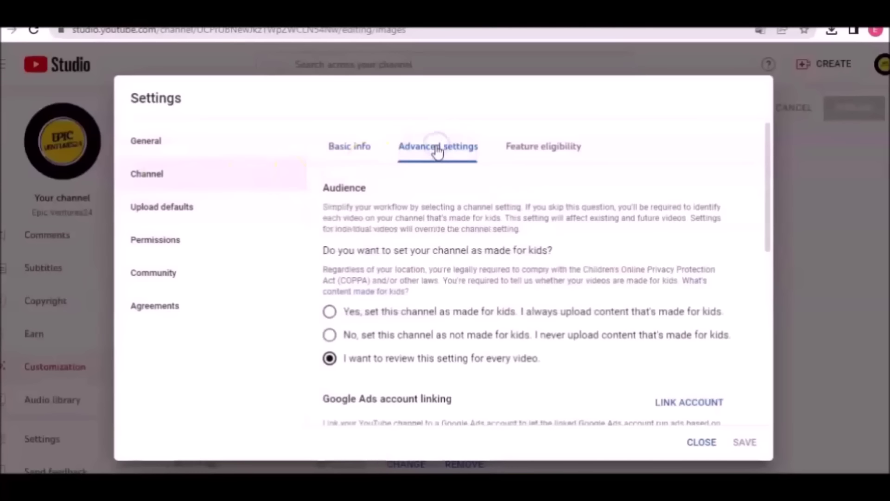
{"action": "left_click", "coordinate": [521, 153]}
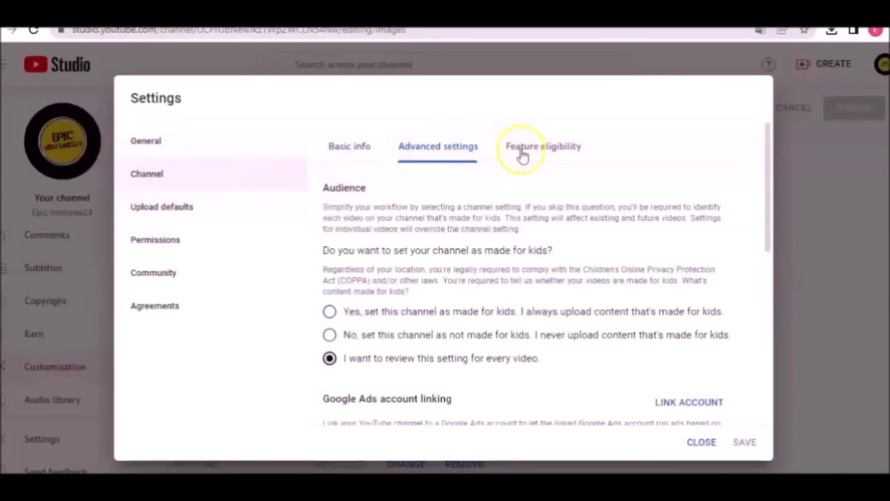
{"action": "left_click", "coordinate": [714, 304]}
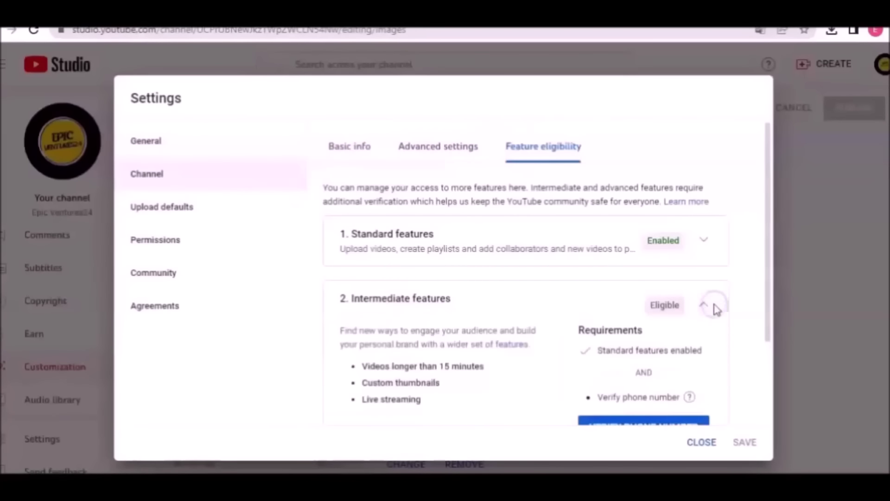
{"action": "scroll", "coordinate": [626, 325], "scroll_direction": "down", "scroll_amount": 2}
{"action": "left_click", "coordinate": [635, 364]}
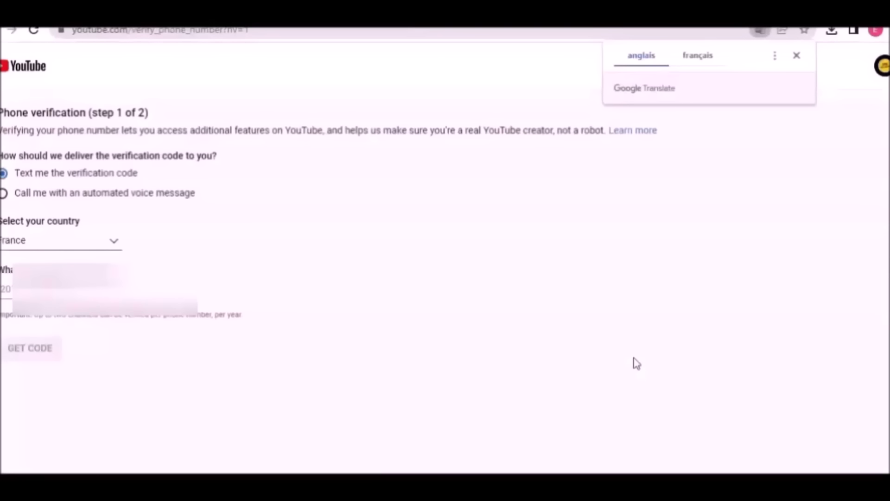
Enter the owner's phone number with France as the country and request the verification code by text message.
{"action": "left_click", "coordinate": [4, 289]}
{"action": "type", "text": "64"}
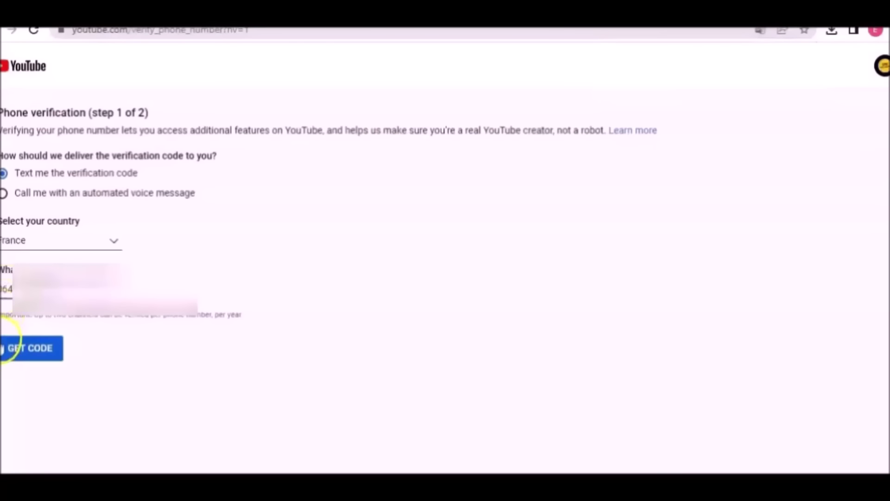
{"action": "left_click", "coordinate": [23, 349]}
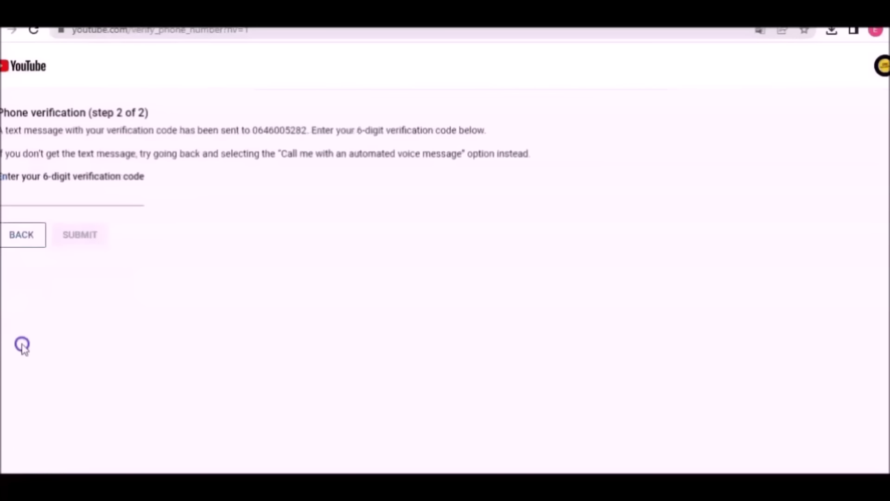
Submit the six-digit phone verification code and check the channel's feature eligibility in the settings.
{"action": "left_click", "coordinate": [17, 201]}
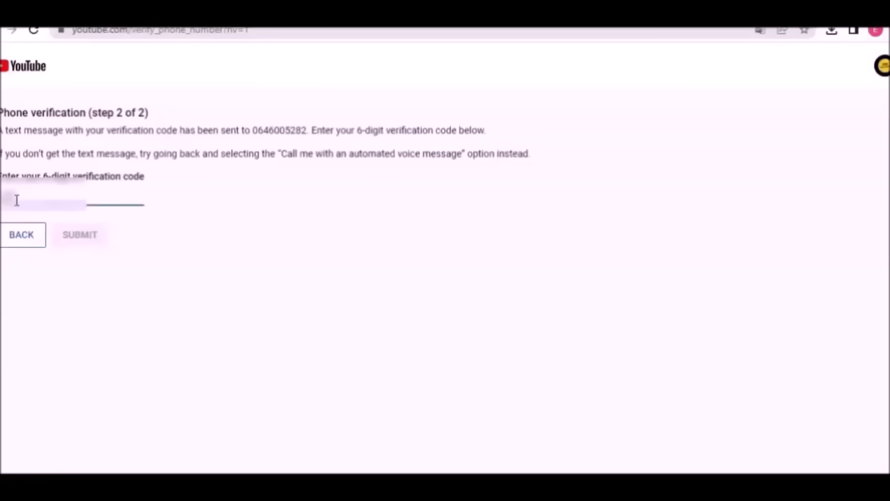
{"action": "type", "text": "00"}
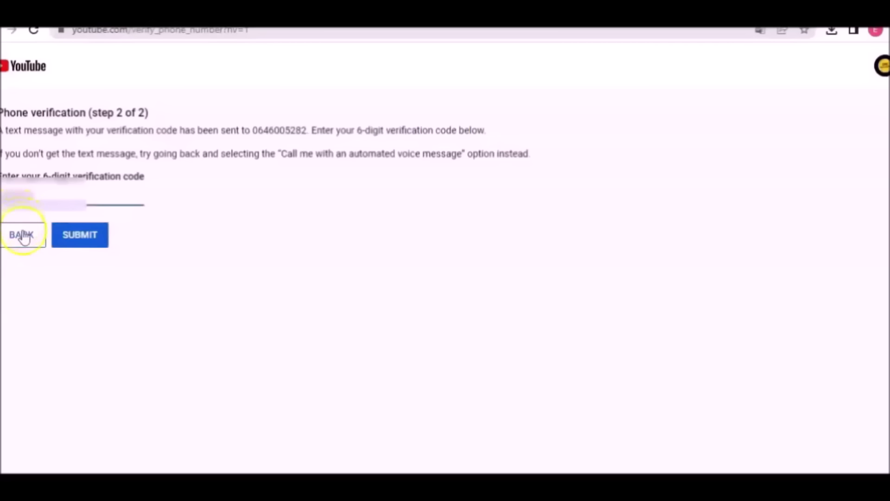
{"action": "left_click", "coordinate": [77, 244]}
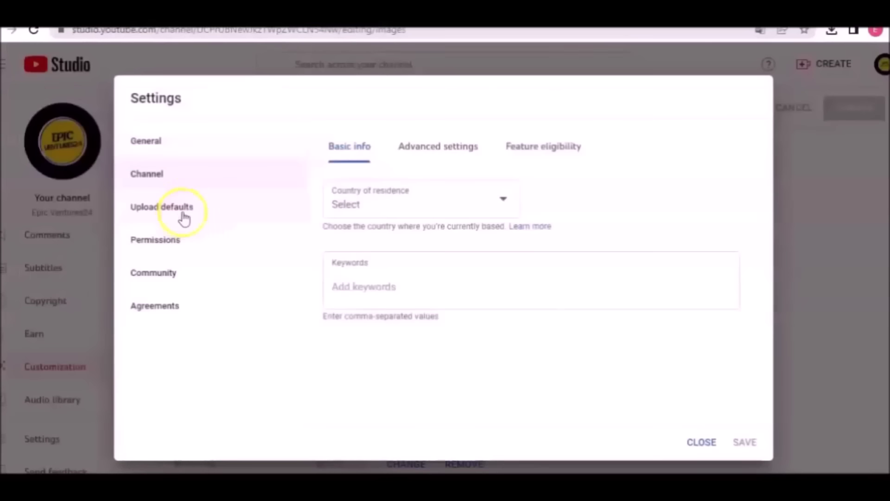
{"action": "left_click", "coordinate": [536, 157]}
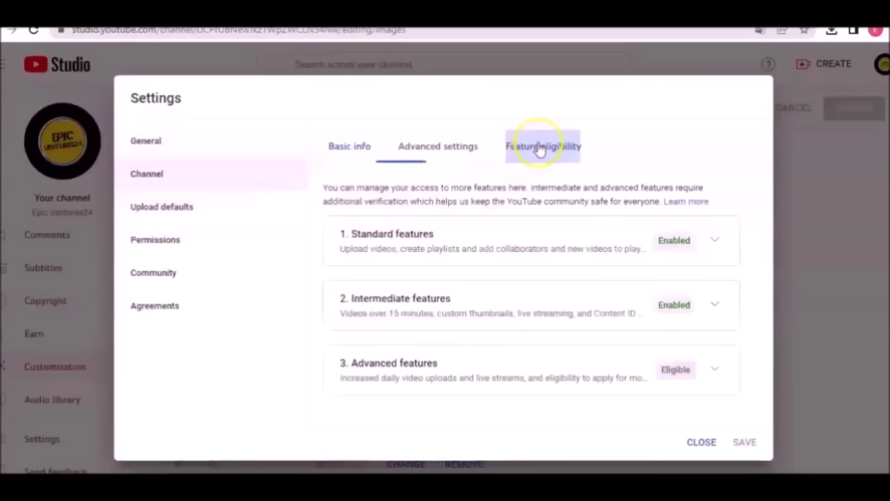
Set the channel's country of residence to France in the basic info settings.
{"action": "left_click", "coordinate": [146, 140]}
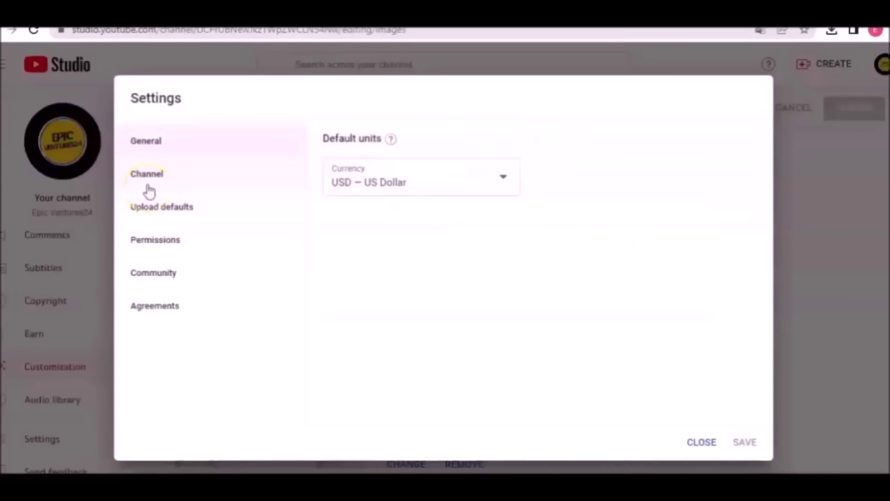
{"action": "left_click", "coordinate": [148, 174]}
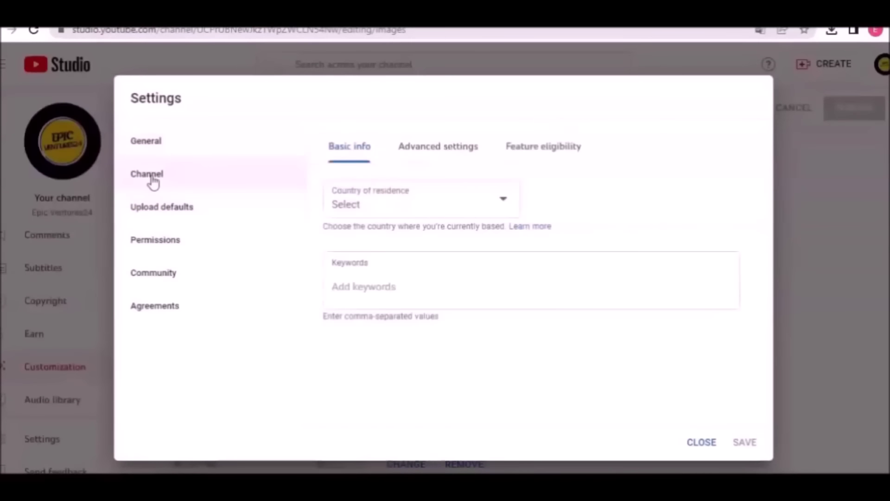
{"action": "left_click", "coordinate": [377, 206]}
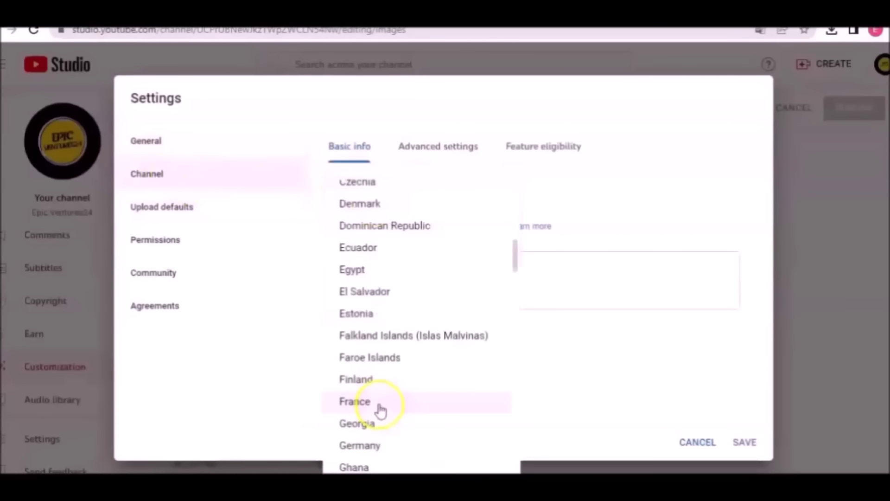
{"action": "left_click", "coordinate": [378, 405]}
Submit a TextWriter prompt in Advanced Prompt Mode asking for 10 keywords, 2 words maximum each, for the epicventures24 travel channel.
{"action": "left_click", "coordinate": [355, 262]}
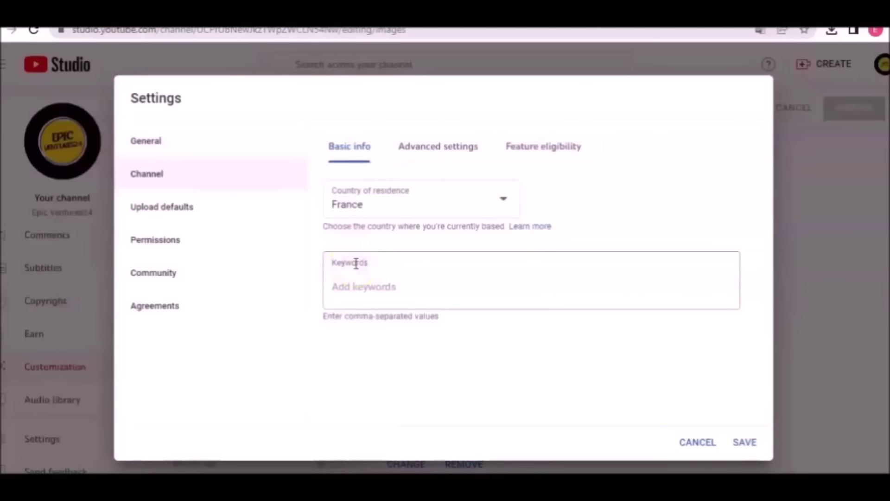
{"action": "left_click", "coordinate": [355, 272]}
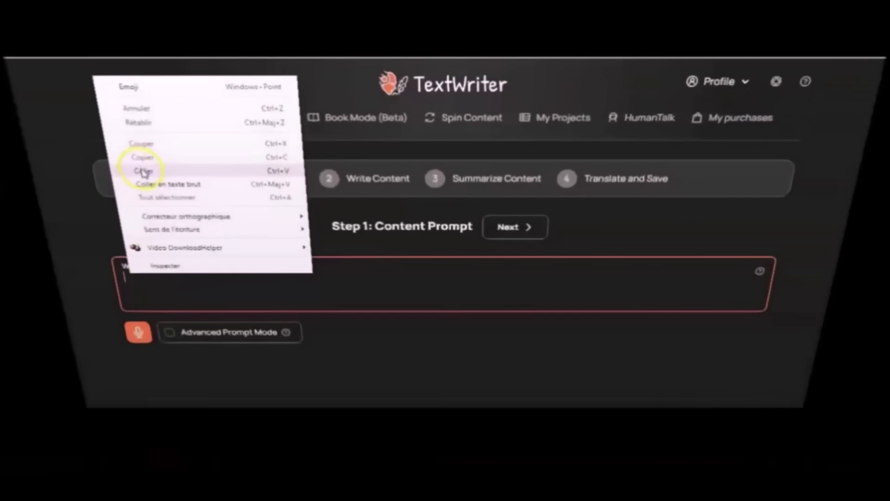
{"action": "left_click", "coordinate": [144, 171]}
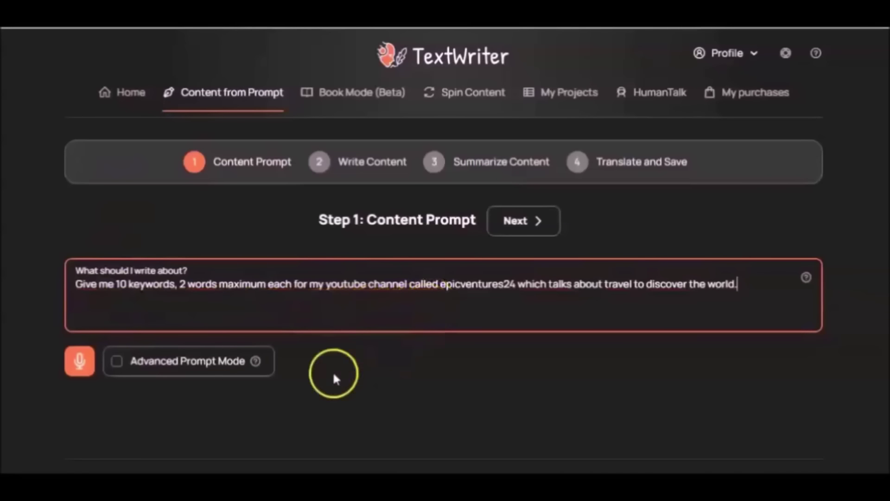
{"action": "left_click", "coordinate": [120, 364]}
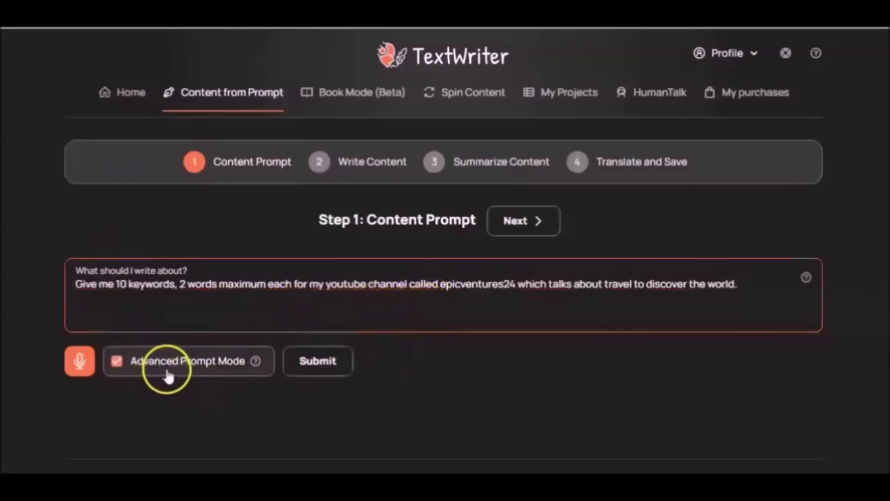
{"action": "left_click", "coordinate": [317, 364]}
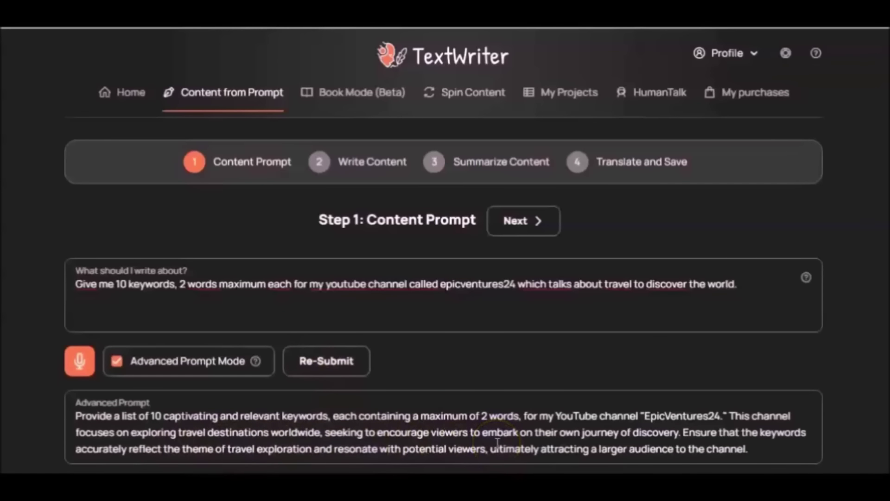
Generate the keyword list from the advanced prompt and paste it into the channel's keywords in YouTube Studio.
{"action": "scroll", "coordinate": [505, 325], "scroll_direction": "down", "scroll_amount": 1}
{"action": "left_click", "coordinate": [519, 189]}
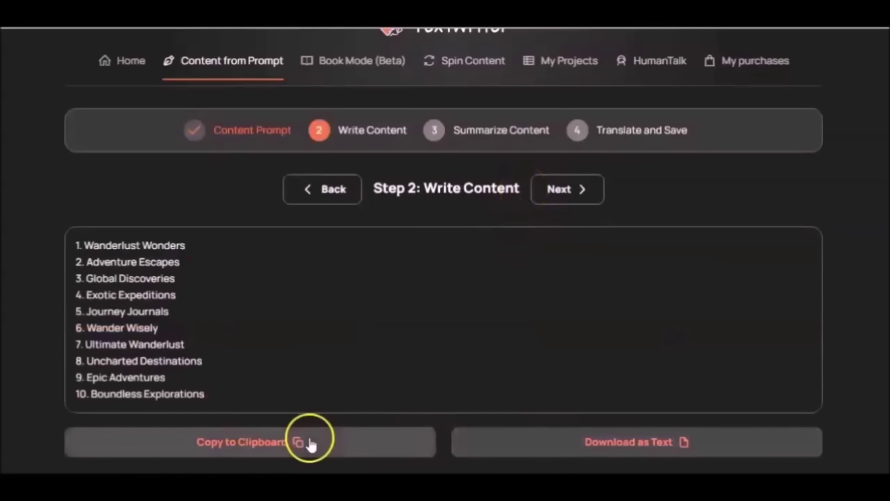
{"action": "left_click", "coordinate": [281, 442]}
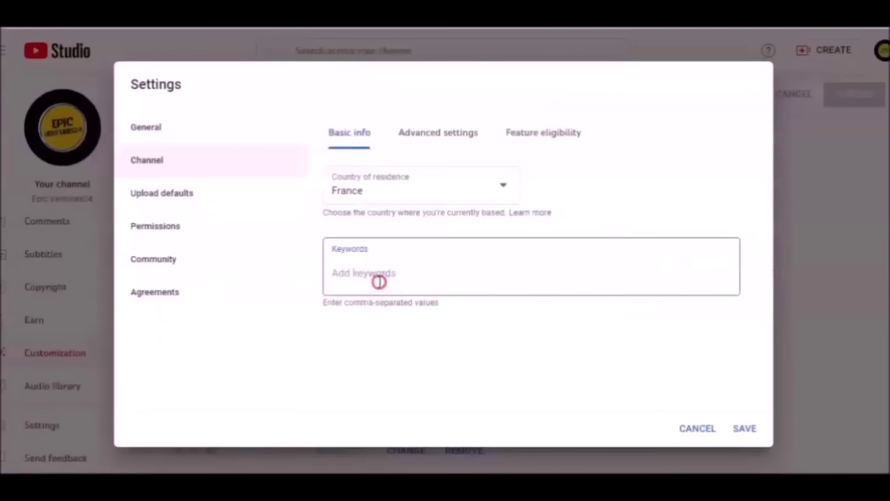
{"action": "right_click", "coordinate": [379, 280]}
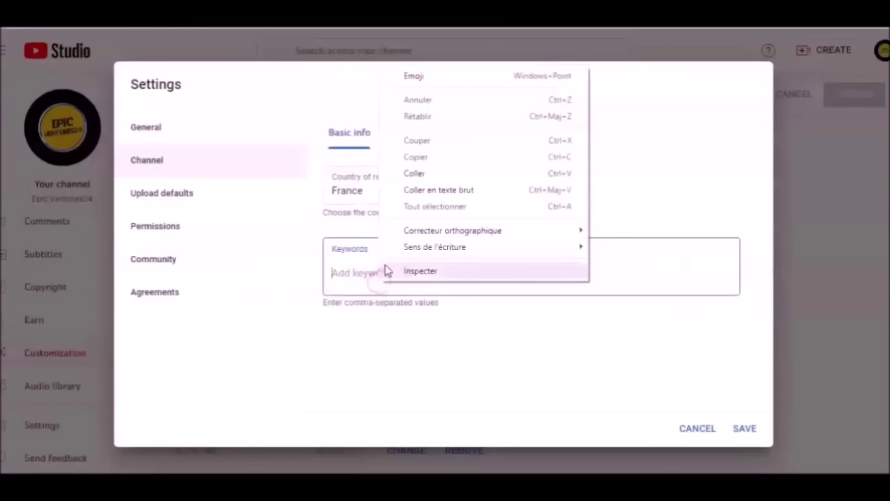
{"action": "left_click", "coordinate": [407, 174]}
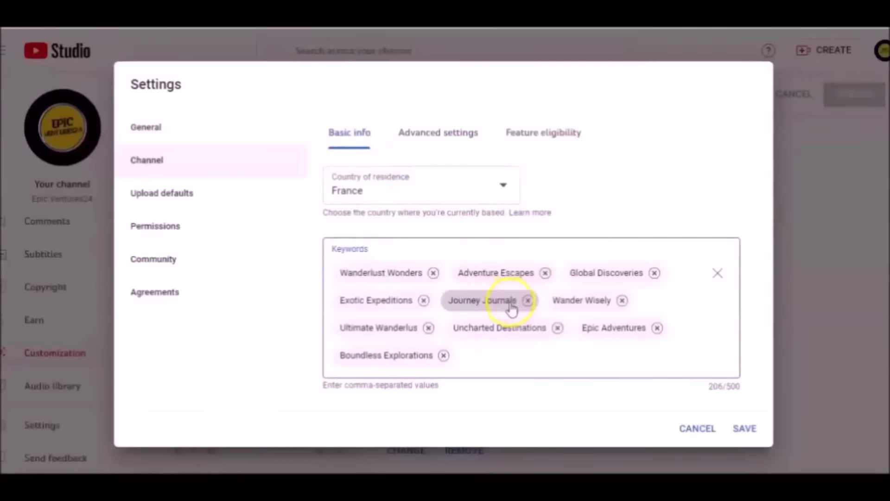
Set the channel as not made for kids in the advanced channel settings.
{"action": "left_click", "coordinate": [416, 135]}
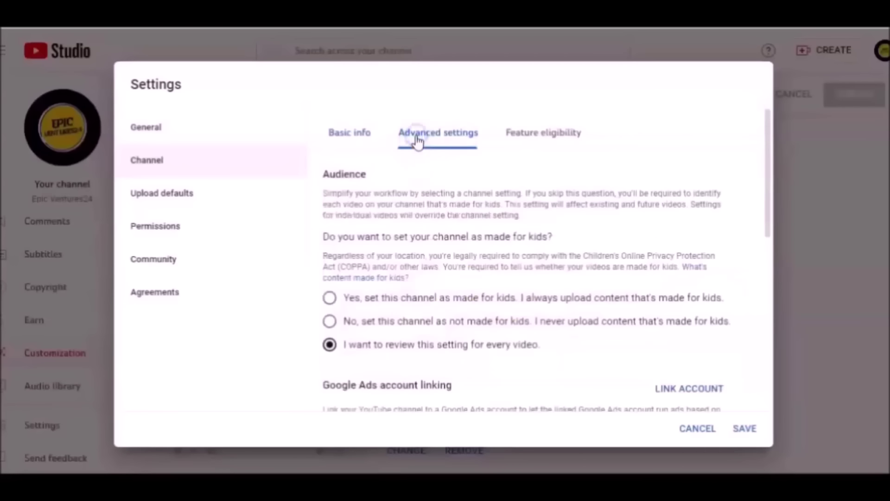
{"action": "scroll", "coordinate": [352, 223], "scroll_direction": "down", "scroll_amount": 2}
{"action": "left_click", "coordinate": [329, 253]}
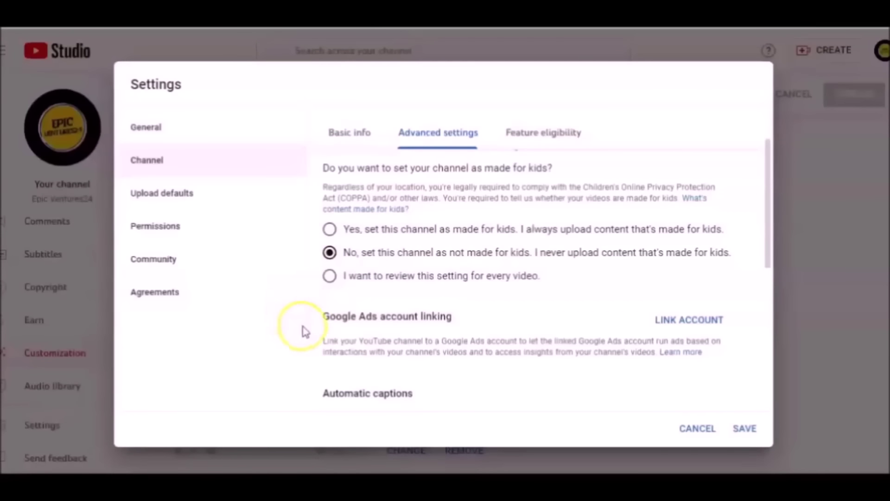
Hide potentially inappropriate words in automatic captions and save the channel settings.
{"action": "scroll", "coordinate": [395, 337], "scroll_direction": "down", "scroll_amount": 2}
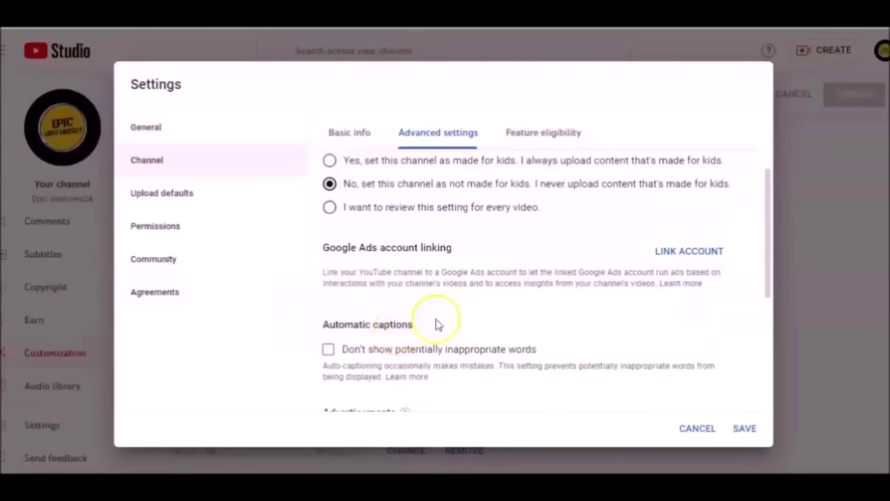
{"action": "scroll", "coordinate": [340, 295], "scroll_direction": "down", "scroll_amount": 2}
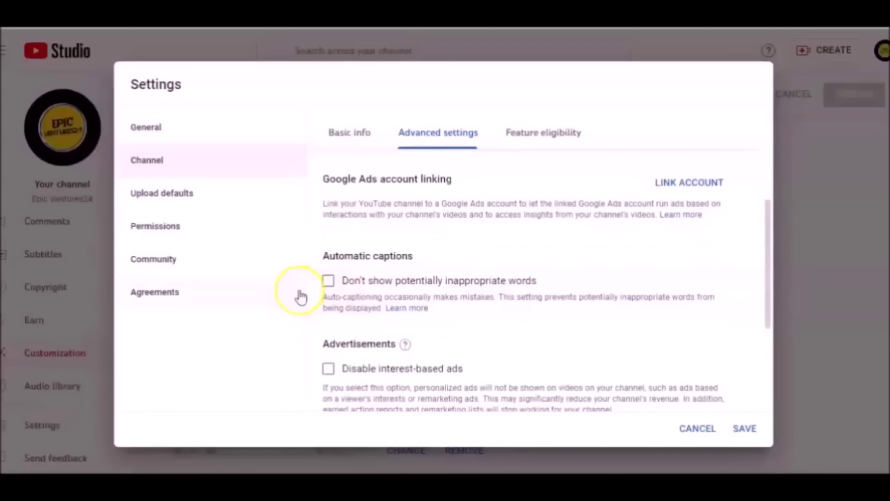
{"action": "left_click", "coordinate": [328, 280]}
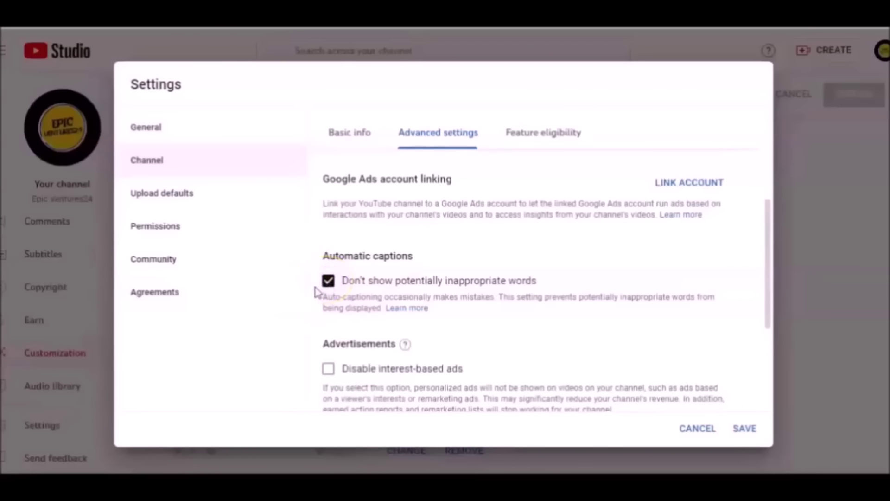
{"action": "scroll", "coordinate": [320, 292], "scroll_direction": "down", "scroll_amount": 2}
{"action": "scroll", "coordinate": [316, 297], "scroll_direction": "down", "scroll_amount": 3}
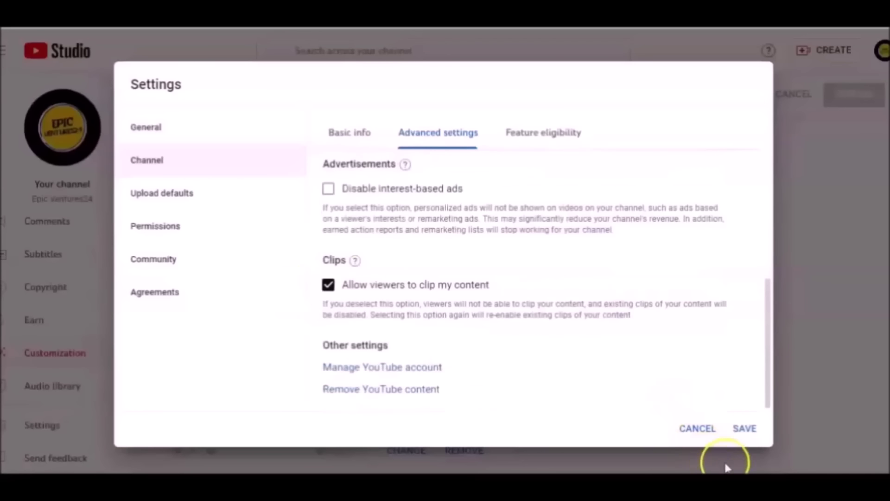
{"action": "left_click", "coordinate": [741, 431]}
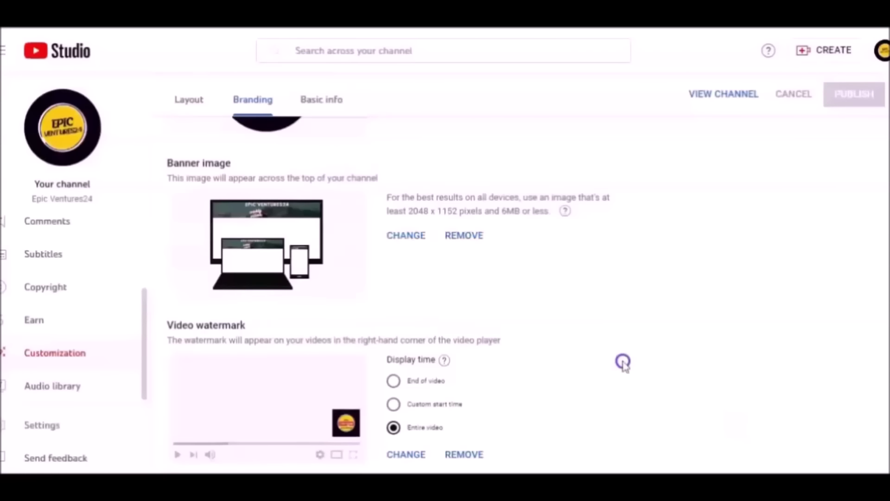
Open the public view of the channel from the channel customization page.
{"action": "scroll", "coordinate": [623, 364], "scroll_direction": "up", "scroll_amount": 3}
{"action": "scroll", "coordinate": [612, 359], "scroll_direction": "up", "scroll_amount": 1}
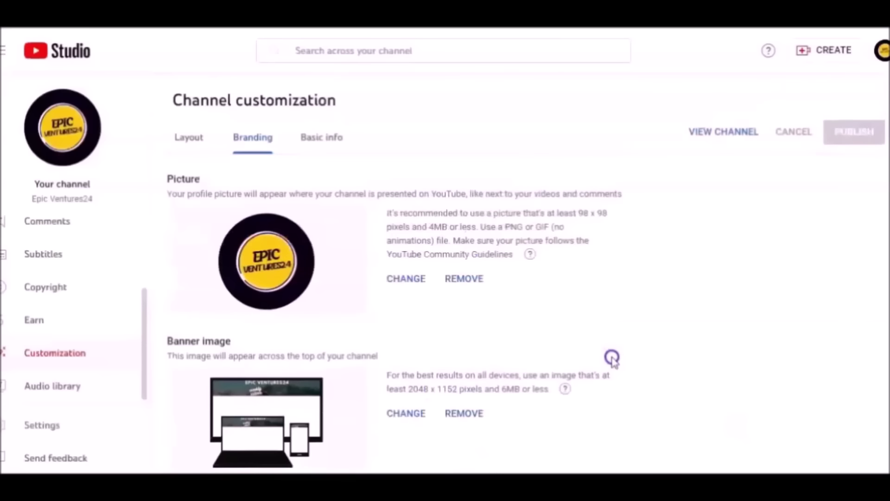
{"action": "left_click", "coordinate": [717, 135]}
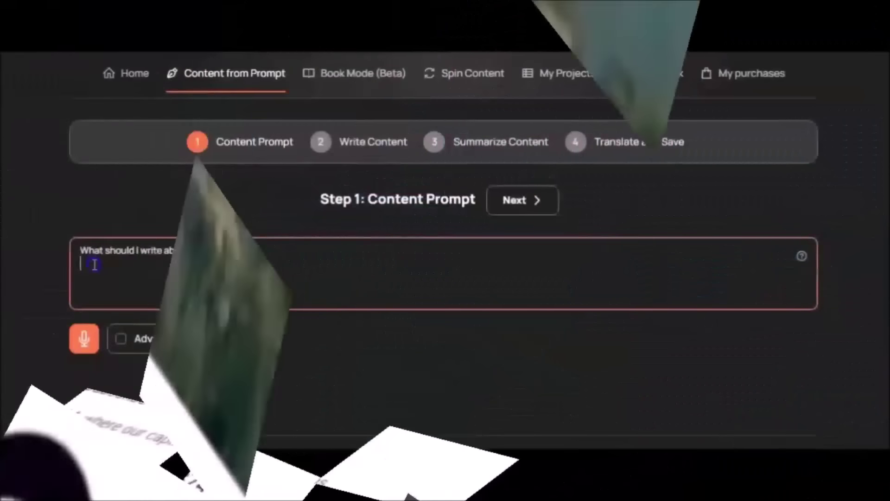
Submit the prompt "Give me 5 best places to visit in paris" in TextWriter using Advanced Prompt Mode.
{"action": "right_click", "coordinate": [95, 264]}
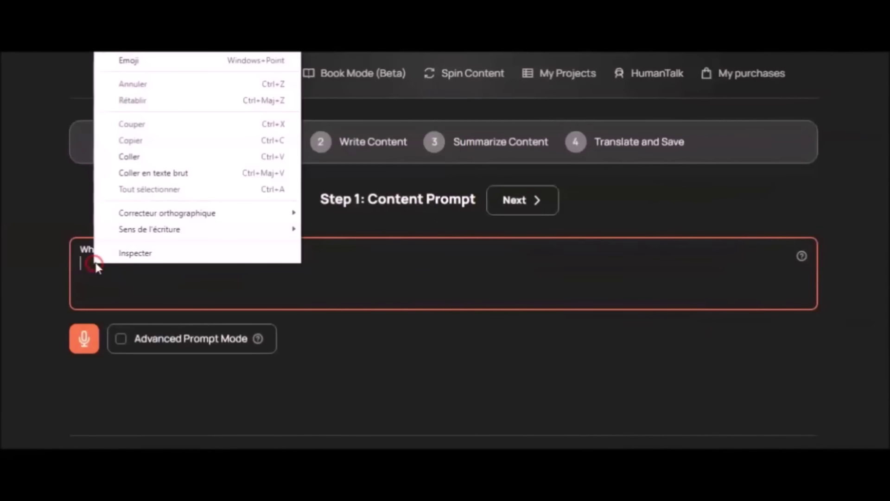
{"action": "left_click", "coordinate": [129, 158]}
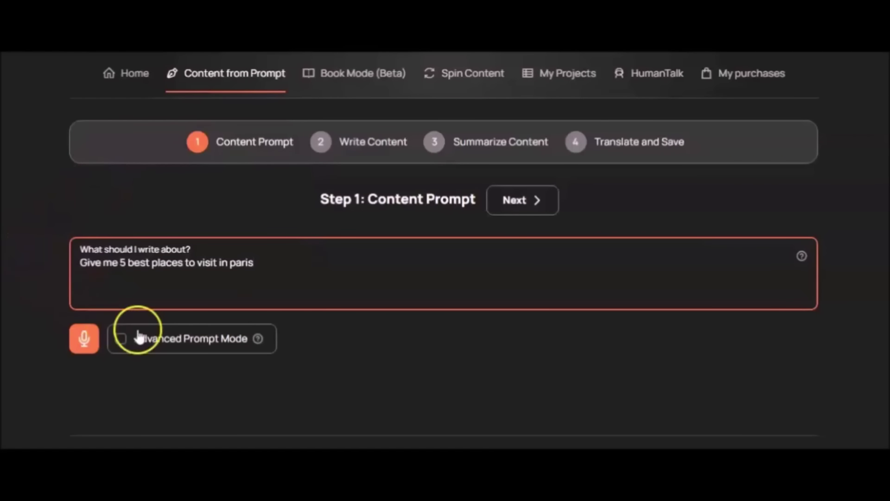
{"action": "left_click", "coordinate": [120, 338]}
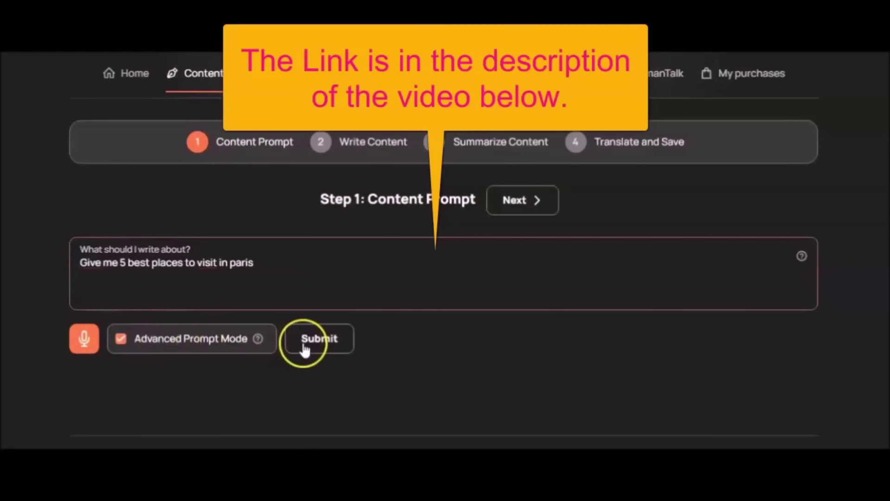
{"action": "left_click", "coordinate": [311, 347]}
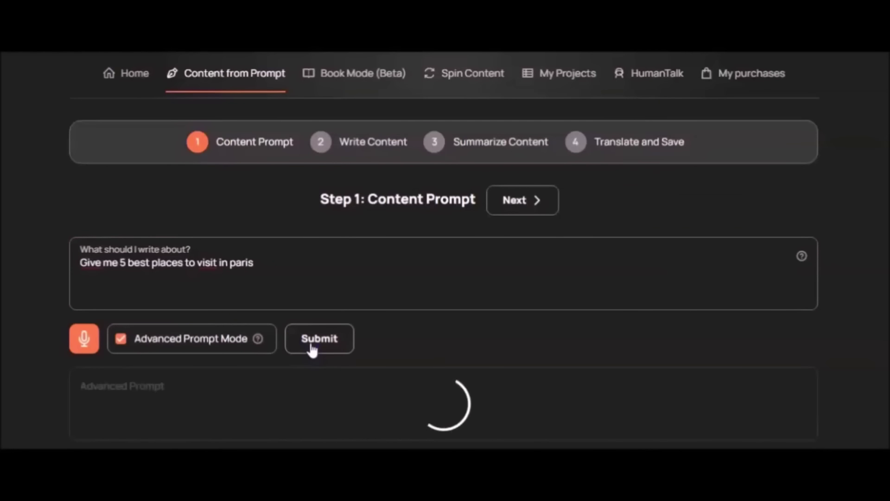
Generate the Paris travel guide from the advanced prompt and copy the text to the clipboard.
{"action": "scroll", "coordinate": [311, 349], "scroll_direction": "down", "scroll_amount": 2}
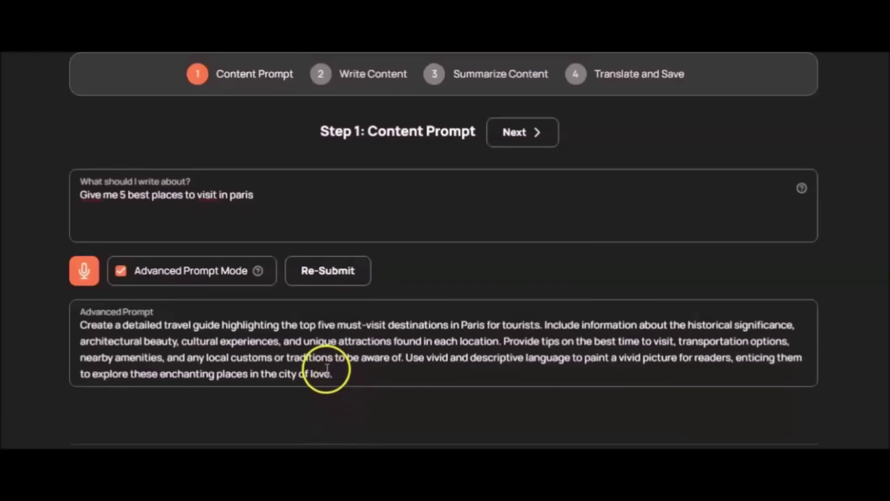
{"action": "left_click", "coordinate": [522, 133]}
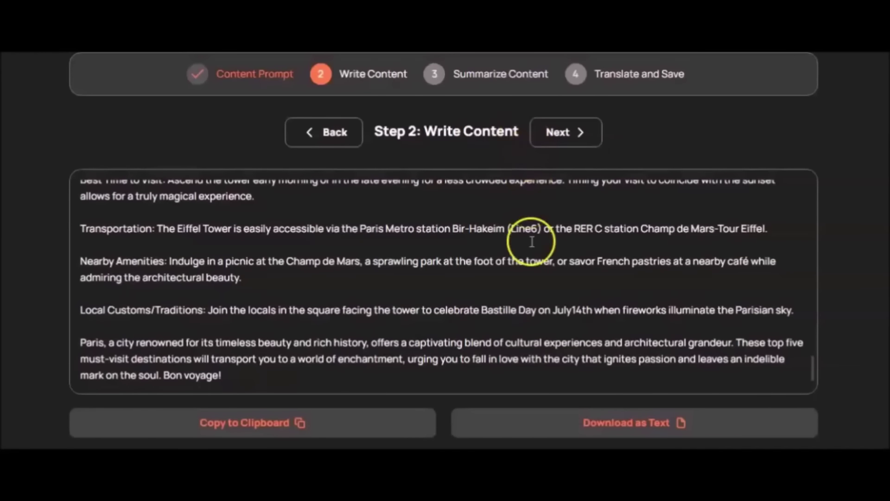
{"action": "left_click", "coordinate": [302, 431]}
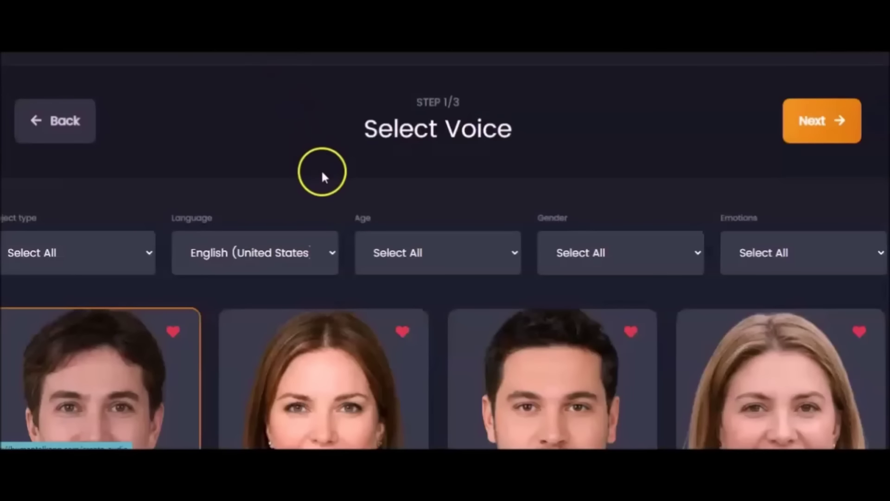
Play the sample of the Guy voice in the English (United States) voice list.
{"action": "scroll", "coordinate": [323, 177], "scroll_direction": "down", "scroll_amount": 3}
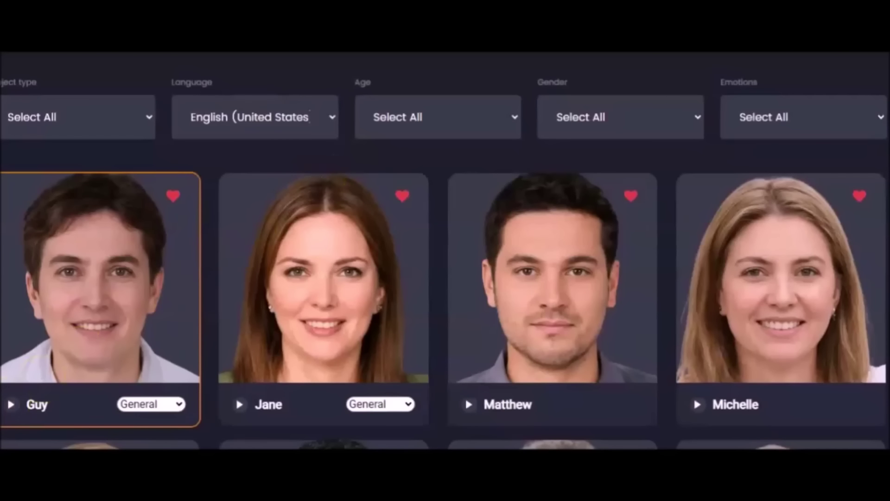
{"action": "left_click", "coordinate": [11, 405]}
{"action": "scroll", "coordinate": [139, 334], "scroll_direction": "down", "scroll_amount": 5}
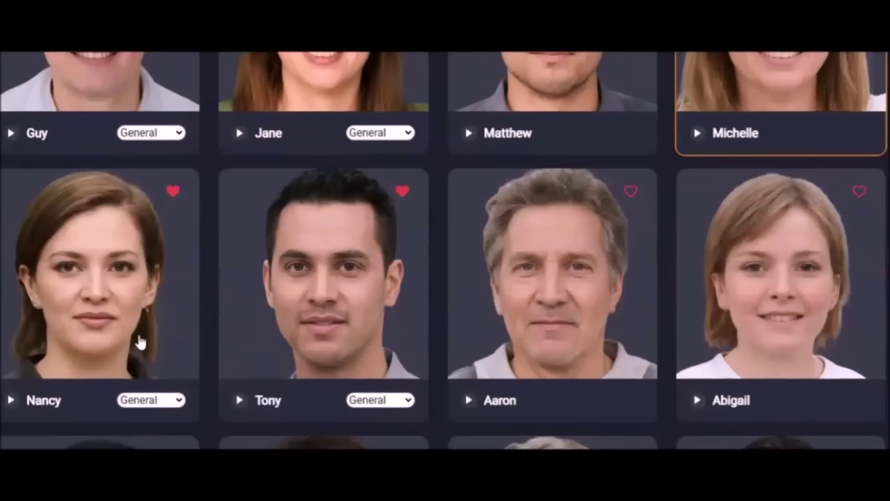
Set the Nancy voice's emotion to angry and play its sample.
{"action": "scroll", "coordinate": [103, 362], "scroll_direction": "down", "scroll_amount": 1}
{"action": "left_click", "coordinate": [179, 333]}
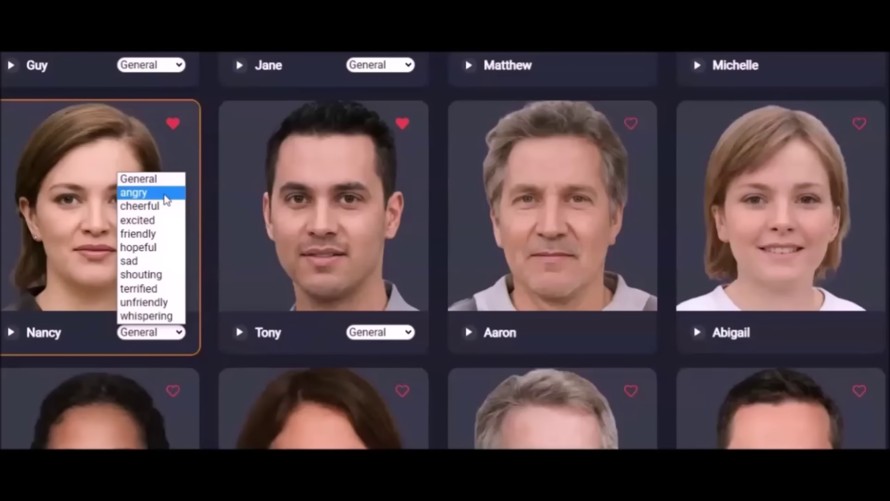
{"action": "left_click", "coordinate": [139, 192]}
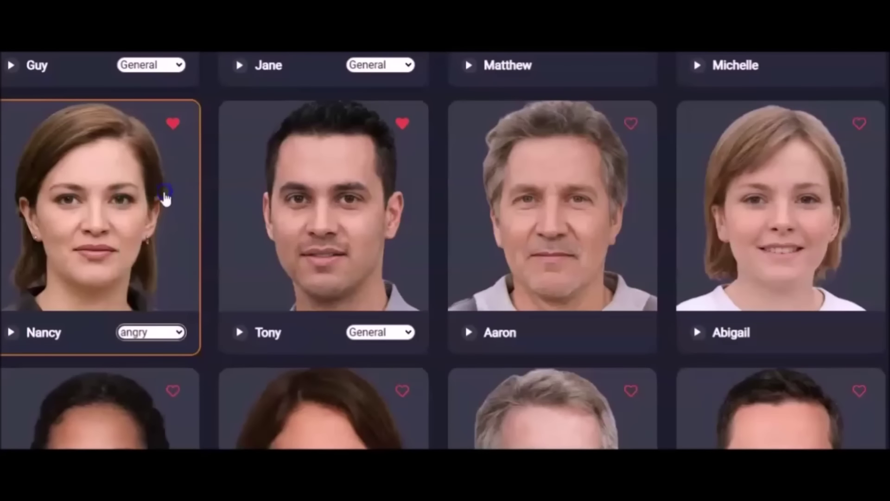
{"action": "left_click", "coordinate": [12, 333]}
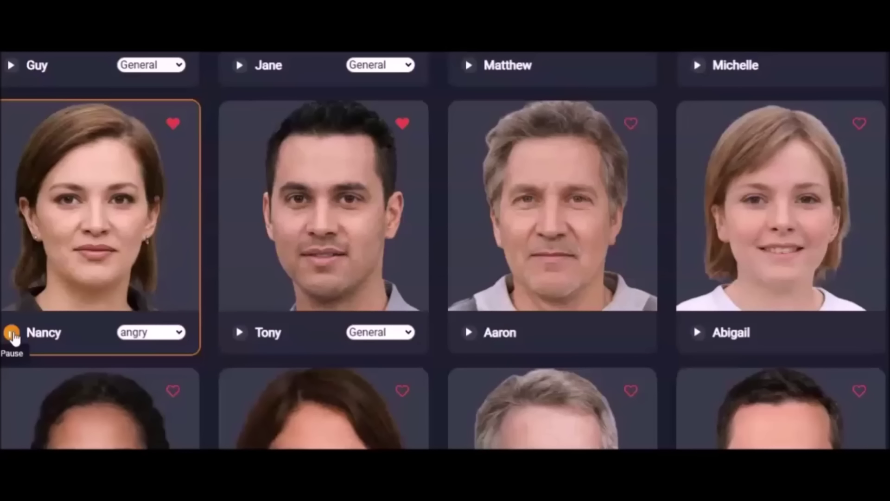
Choose the Aria voice with the General emotion and continue to the script stage.
{"action": "scroll", "coordinate": [252, 157], "scroll_direction": "down", "scroll_amount": 10}
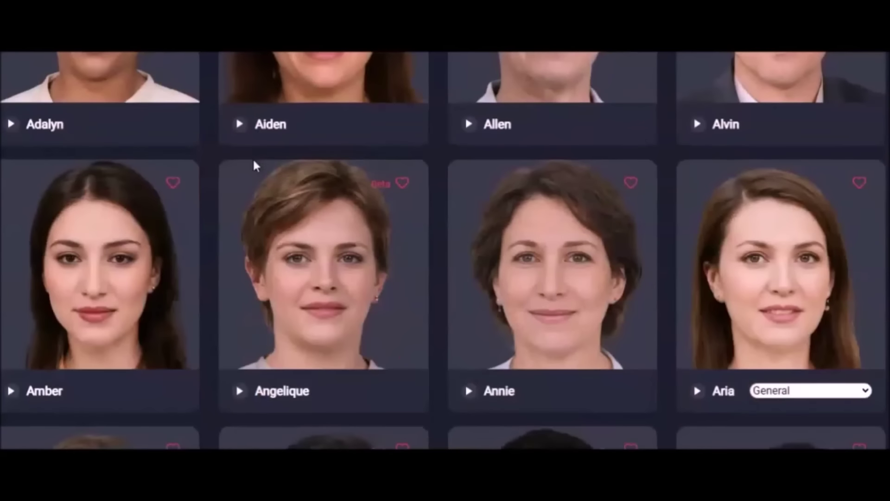
{"action": "left_click", "coordinate": [873, 390]}
{"action": "left_click", "coordinate": [866, 391]}
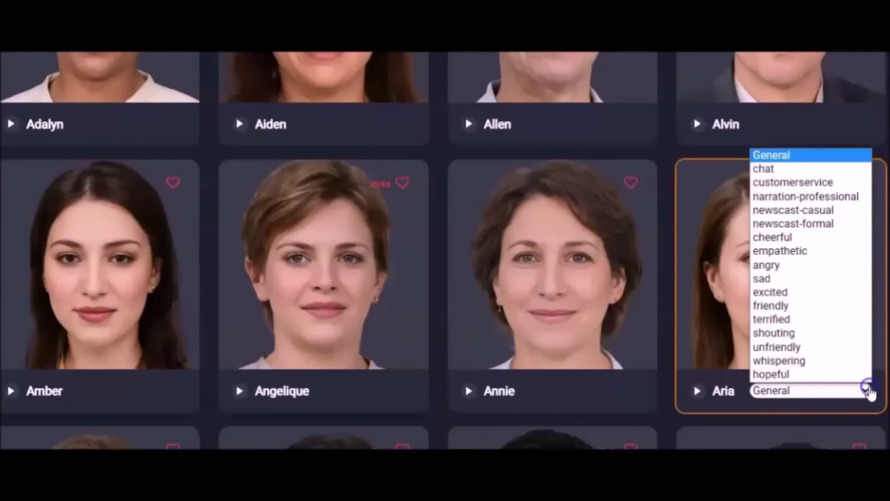
{"action": "left_click", "coordinate": [811, 151]}
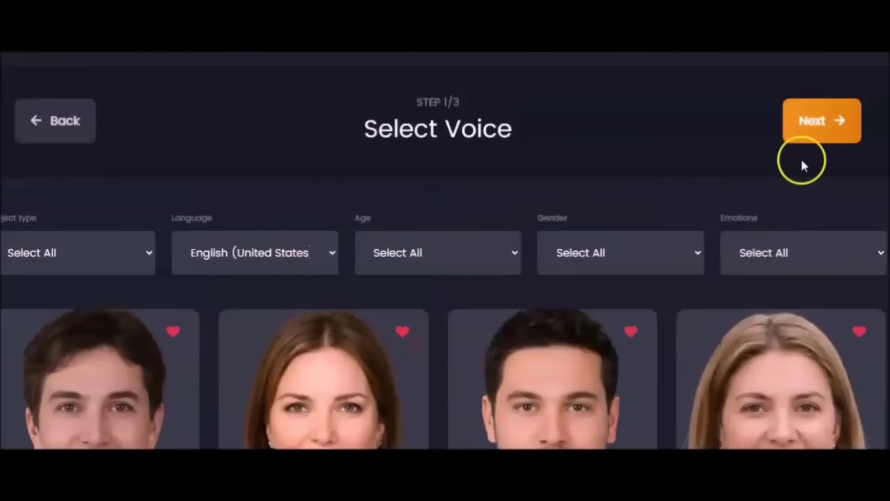
{"action": "left_click", "coordinate": [812, 135]}
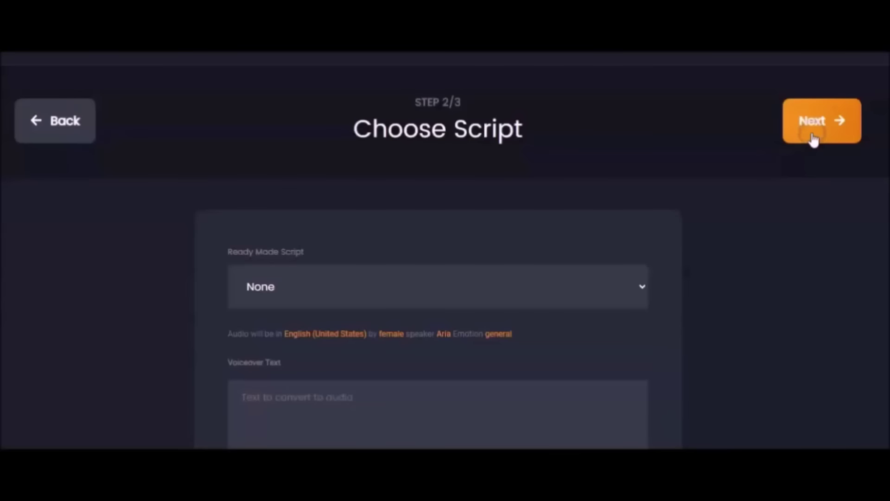
Paste the copied Paris travel guide as the voiceover text and review it.
{"action": "right_click", "coordinate": [278, 284]}
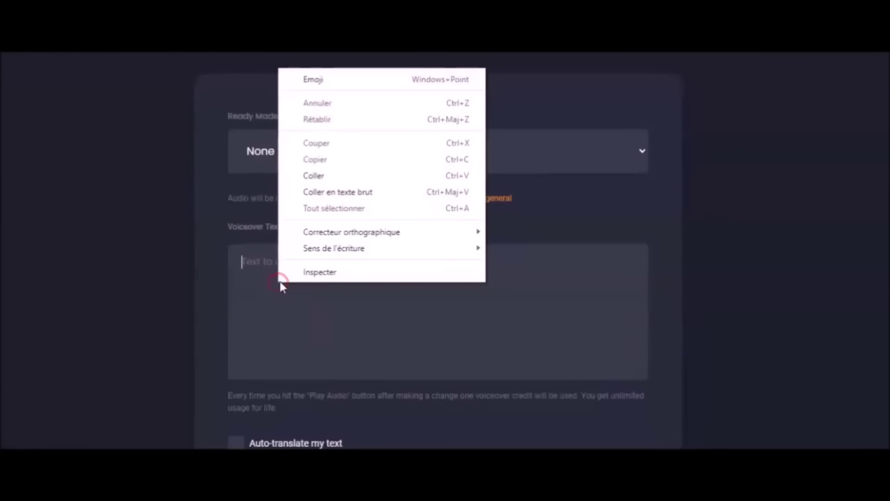
{"action": "left_click", "coordinate": [315, 175]}
{"action": "scroll", "coordinate": [573, 346], "scroll_direction": "up", "scroll_amount": 15}
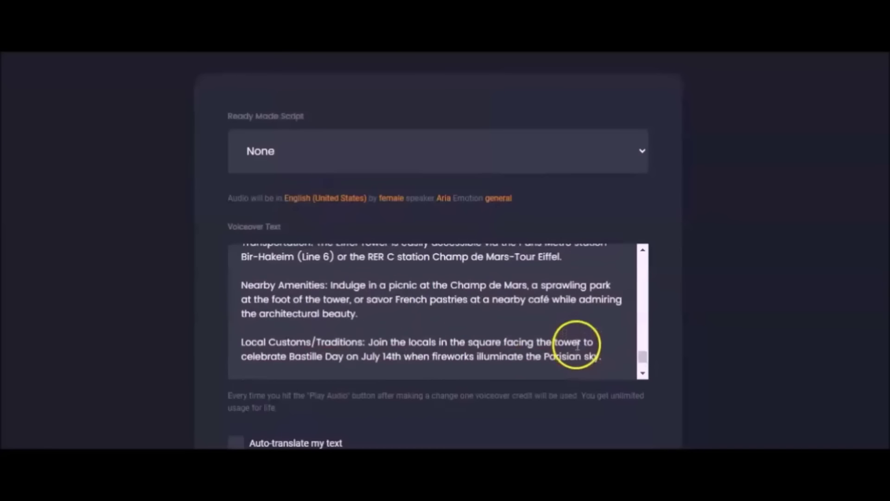
{"action": "scroll", "coordinate": [407, 303], "scroll_direction": "down", "scroll_amount": 3}
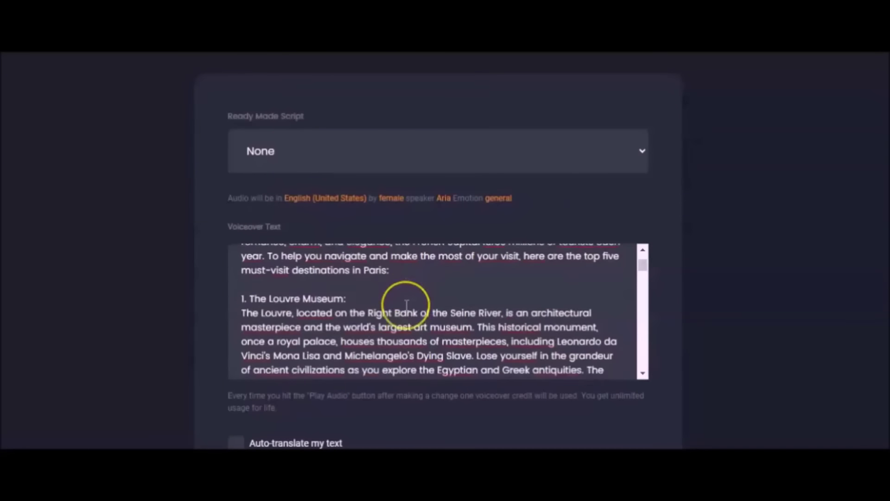
{"action": "scroll", "coordinate": [406, 304], "scroll_direction": "down", "scroll_amount": 1}
{"action": "scroll", "coordinate": [407, 306], "scroll_direction": "down", "scroll_amount": 4}
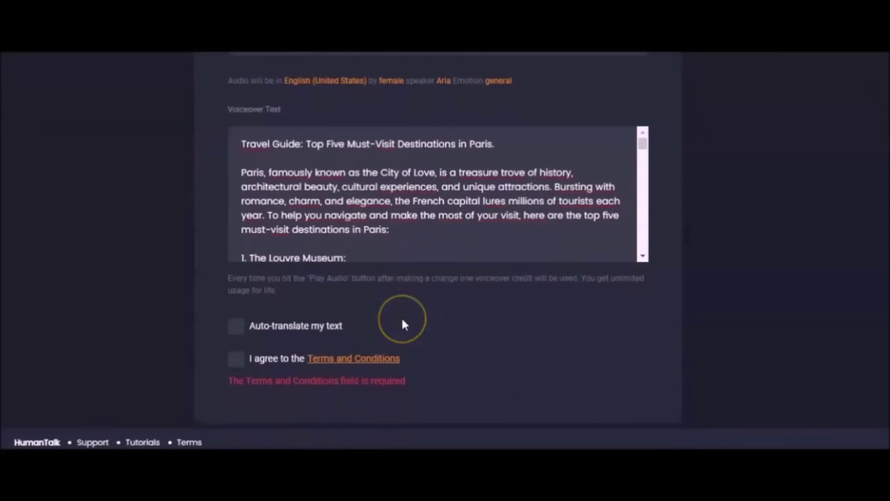
Agree to the Terms and Conditions and generate the voice-over audio.
{"action": "left_click", "coordinate": [235, 361]}
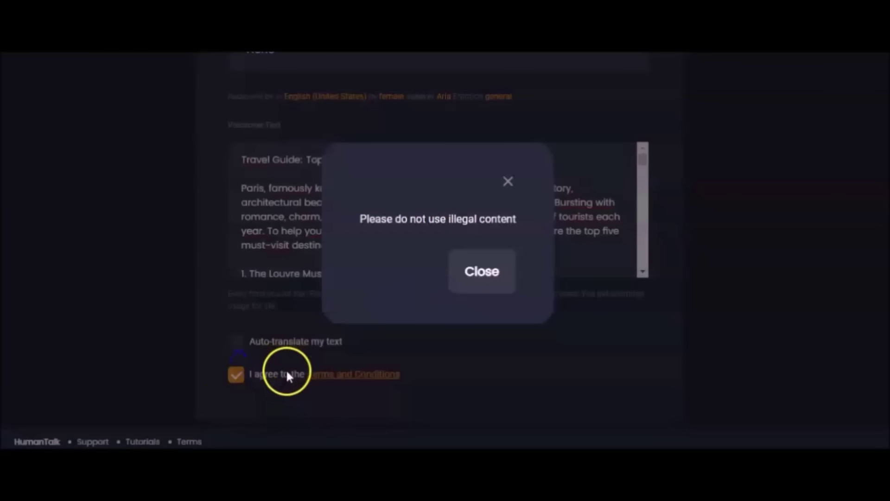
{"action": "left_click", "coordinate": [487, 285]}
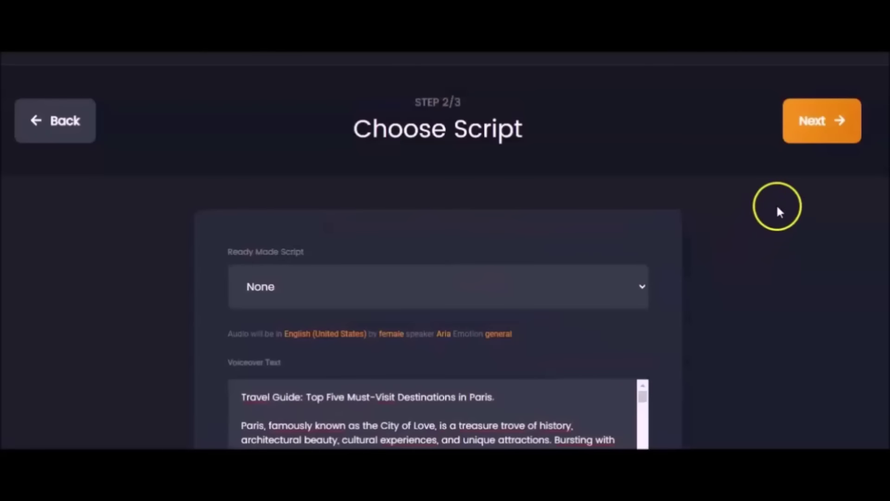
{"action": "left_click", "coordinate": [811, 130]}
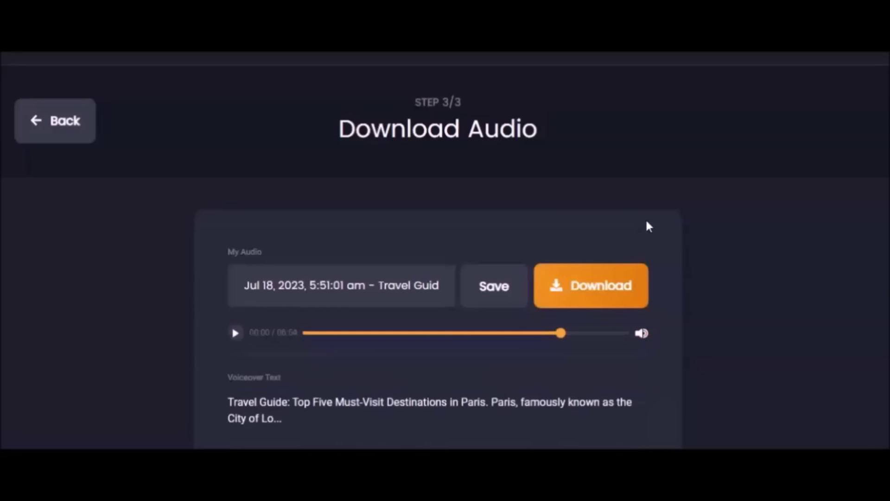
Play the generated Paris voice-over and download the audio file.
{"action": "left_click", "coordinate": [236, 341]}
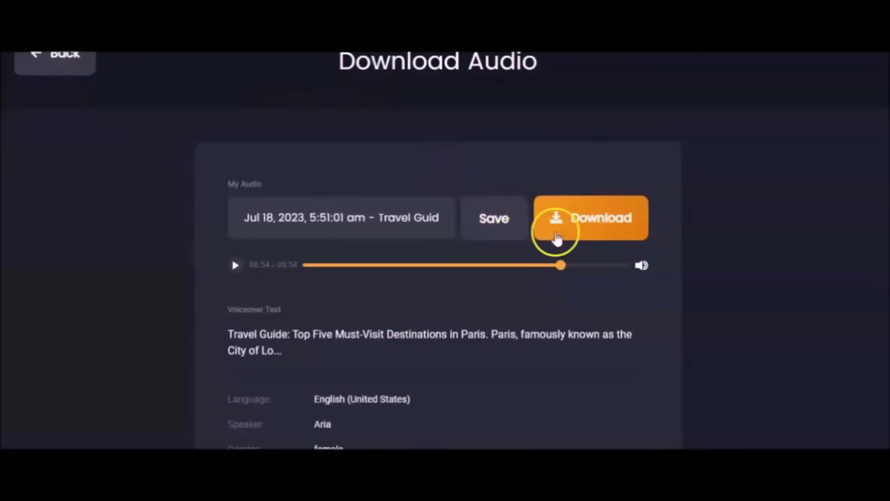
{"action": "left_click", "coordinate": [578, 226]}
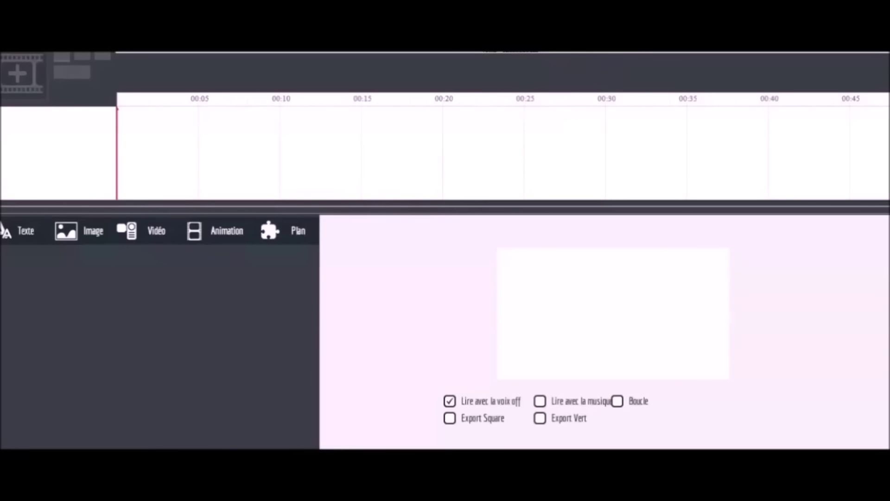
In the video editor, create a new project named Paris and add a new blank scene.
{"action": "left_click", "coordinate": [17, 72]}
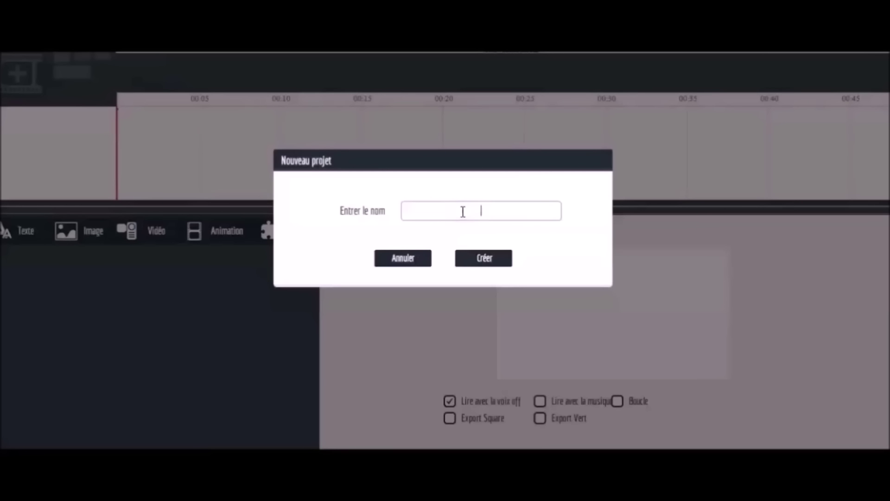
{"action": "type", "text": "Paris"}
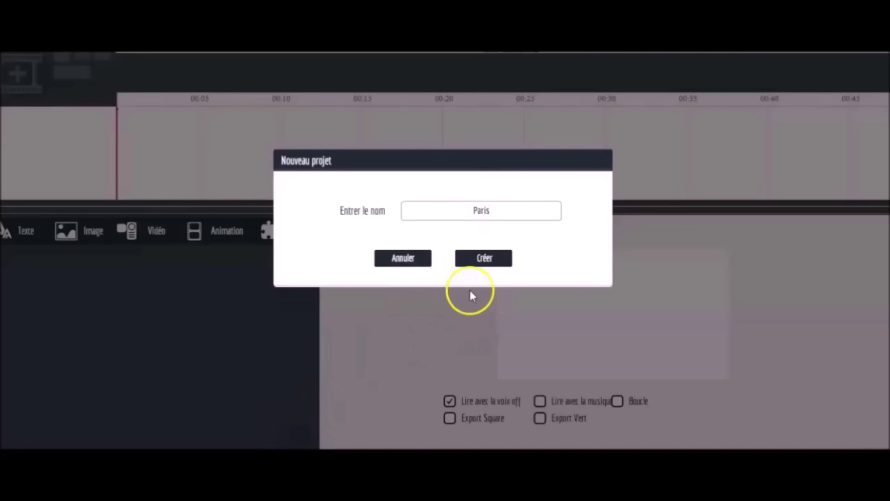
{"action": "left_click", "coordinate": [494, 265]}
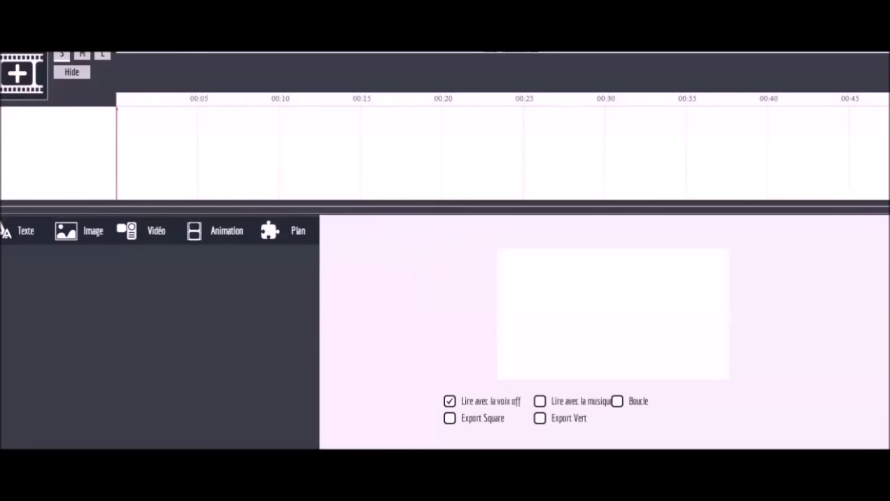
{"action": "left_click", "coordinate": [18, 76]}
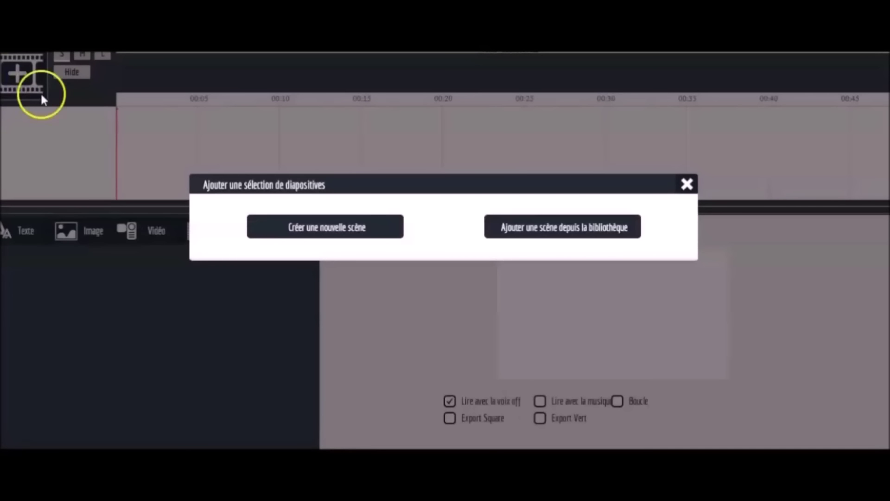
{"action": "left_click", "coordinate": [329, 230]}
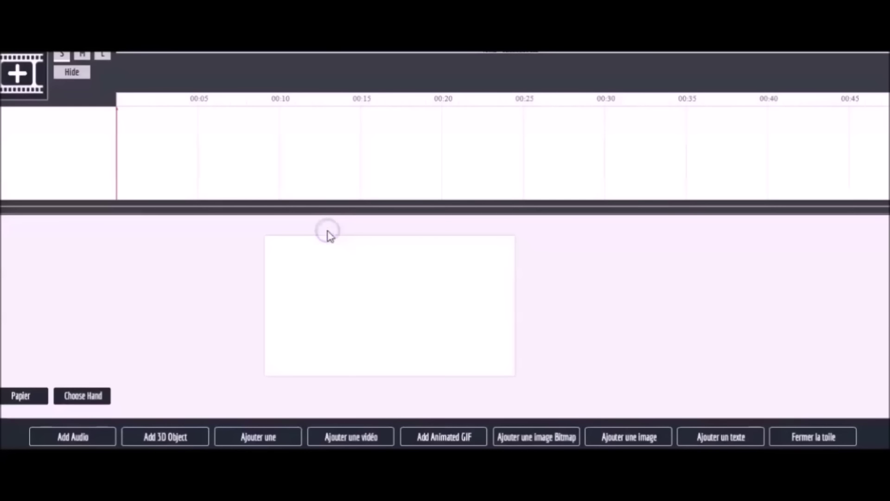
Load the voice-over MP3 file as the project's voice track in the sound settings.
{"action": "left_click", "coordinate": [318, 129]}
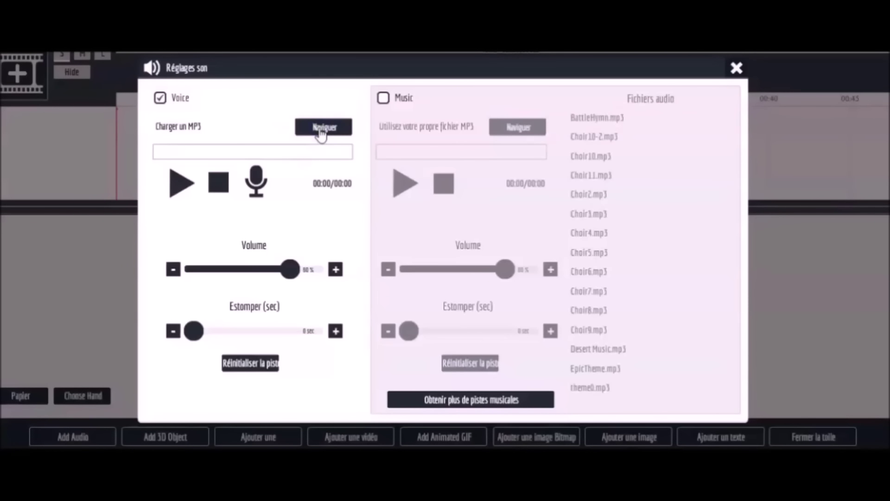
{"action": "left_click", "coordinate": [139, 116]}
{"action": "left_click", "coordinate": [329, 281]}
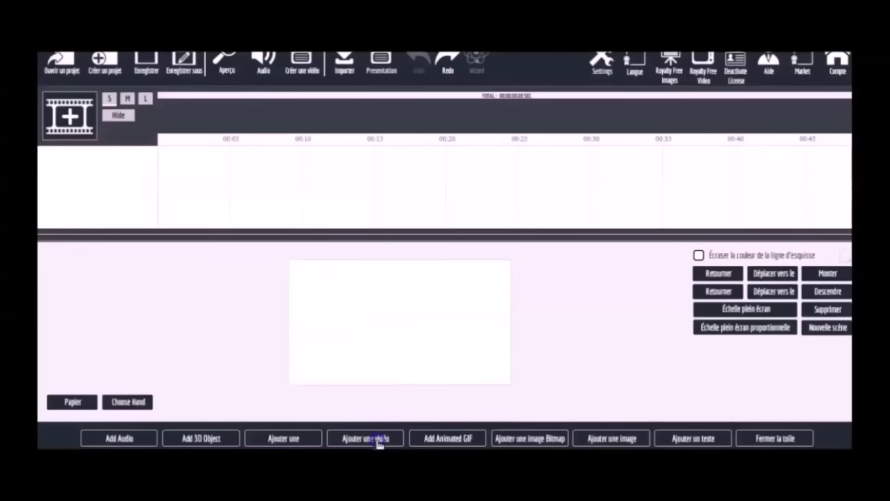
Search the Pixabay videos for "Paris" and choose the Arc de Triomphe clip.
{"action": "left_click", "coordinate": [365, 442]}
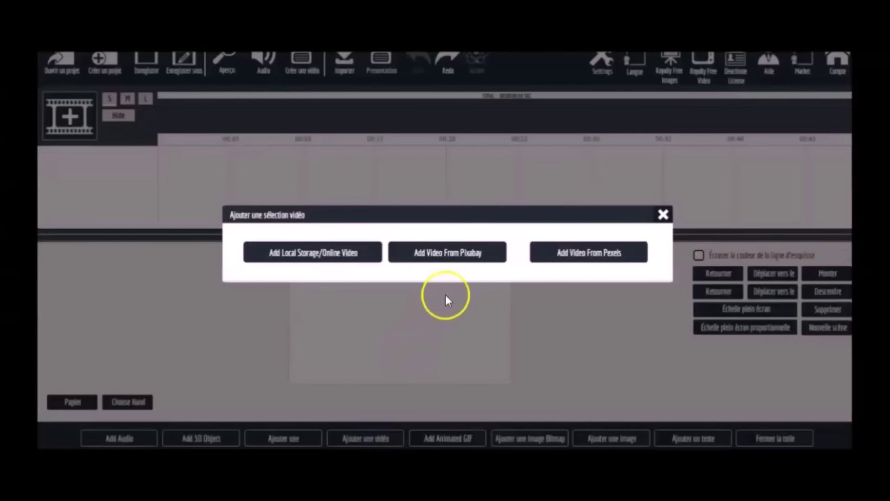
{"action": "left_click", "coordinate": [463, 253]}
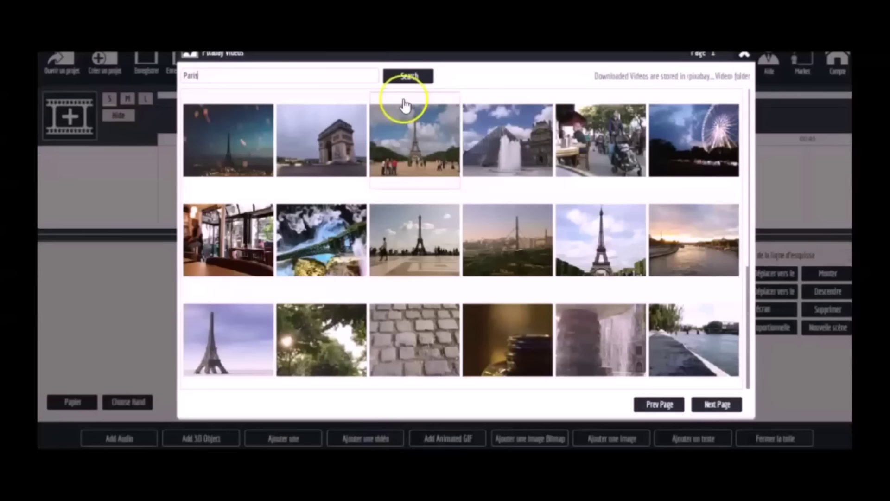
{"action": "left_click", "coordinate": [348, 153]}
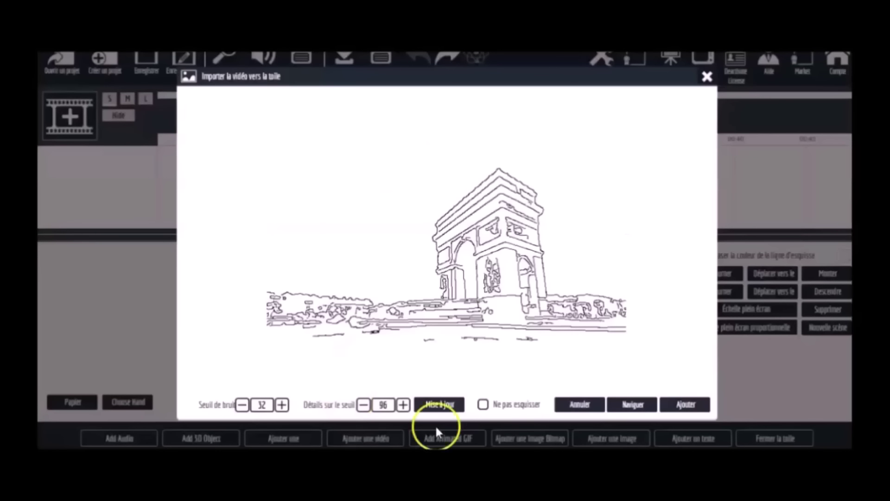
Add the Arc de Triomphe clip to the canvas without sketching and scale it proportionally to full screen.
{"action": "left_click", "coordinate": [483, 405]}
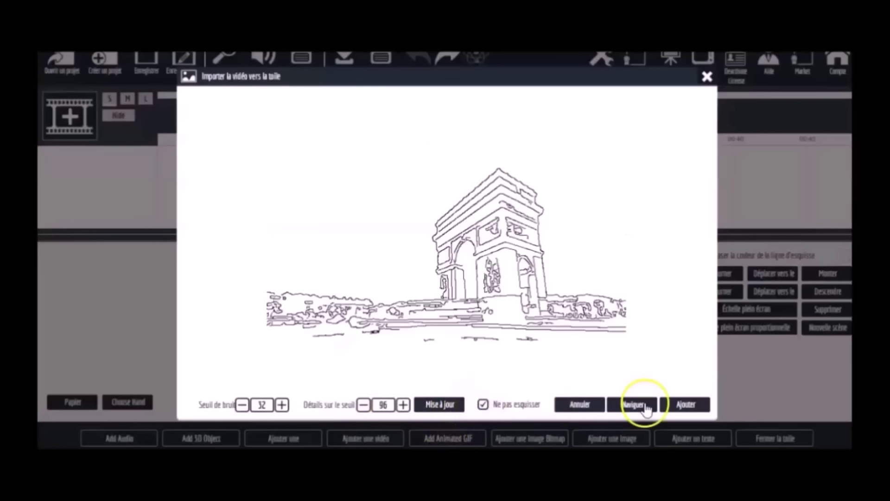
{"action": "left_click", "coordinate": [687, 408]}
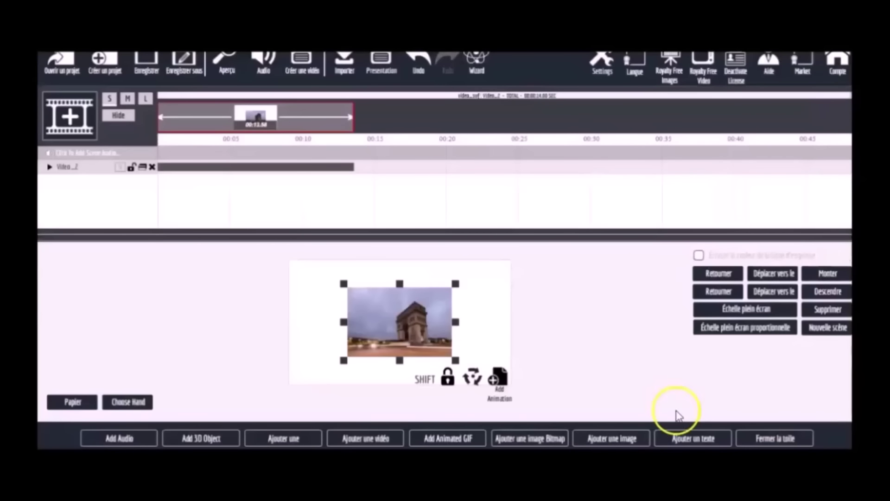
{"action": "left_click", "coordinate": [729, 329]}
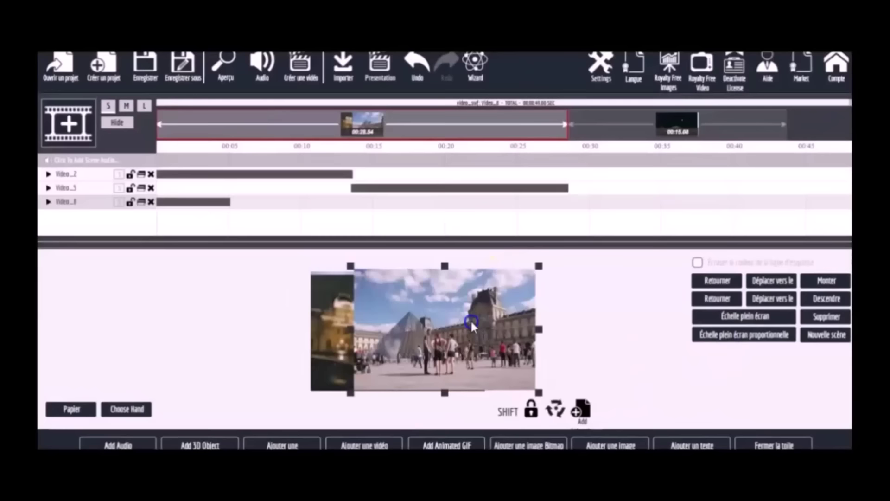
Position the Louvre pyramid clip over the canvas and move its timeline bar to follow the second clip.
{"action": "left_click_drag", "start_coordinate": [470, 321], "coordinate": [433, 320]}
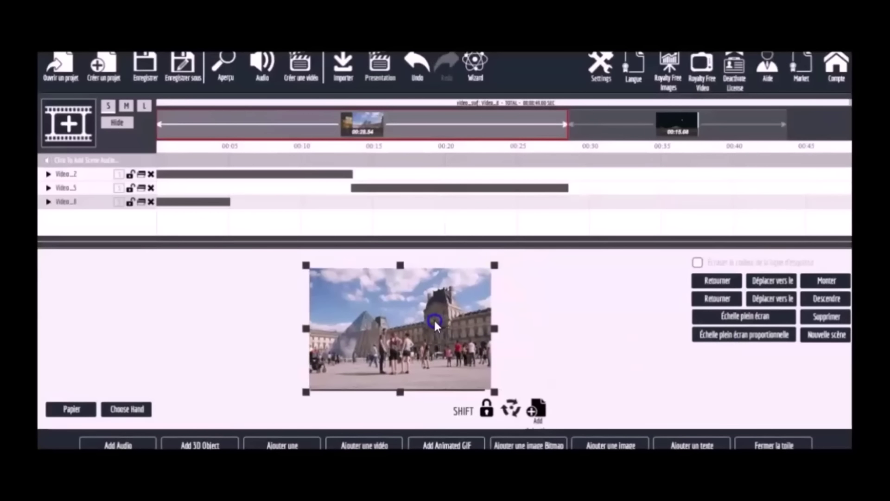
{"action": "left_click_drag", "start_coordinate": [221, 202], "coordinate": [631, 225]}
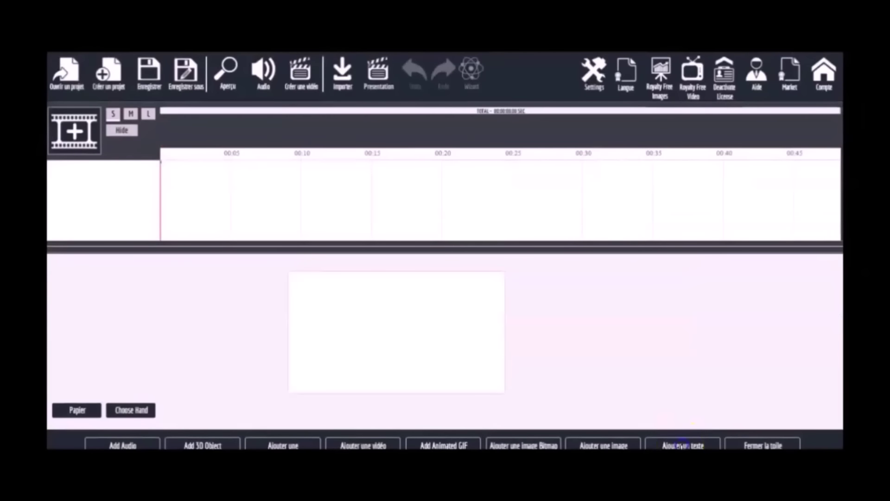
Add a text object containing the script title "Travel Guide: Top Five Must-Visit Destinations in Paris" and break it onto separate lines.
{"action": "left_click", "coordinate": [682, 444]}
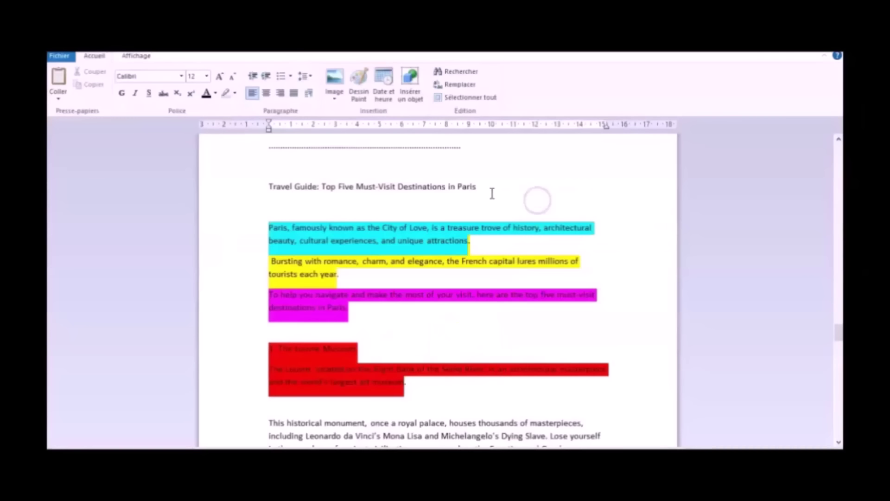
{"action": "triple_click", "coordinate": [278, 189]}
{"action": "key", "text": "ctrl+c"}
{"action": "right_click", "coordinate": [302, 197]}
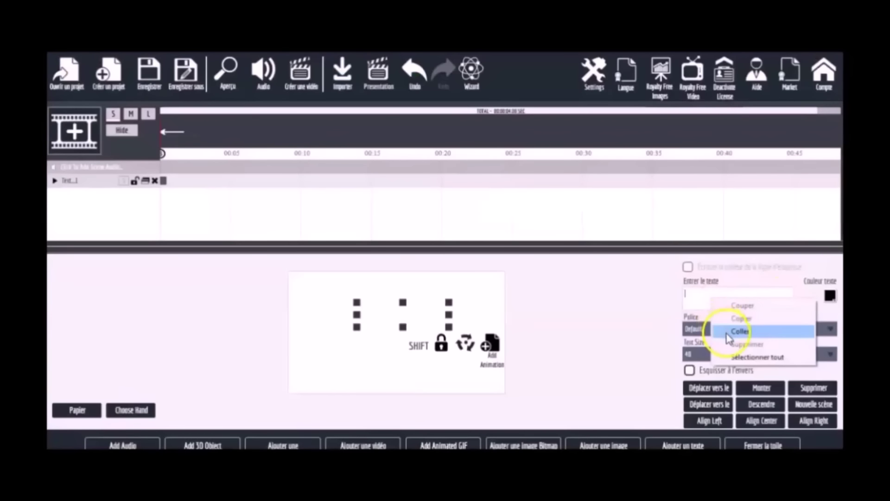
{"action": "left_click", "coordinate": [727, 334]}
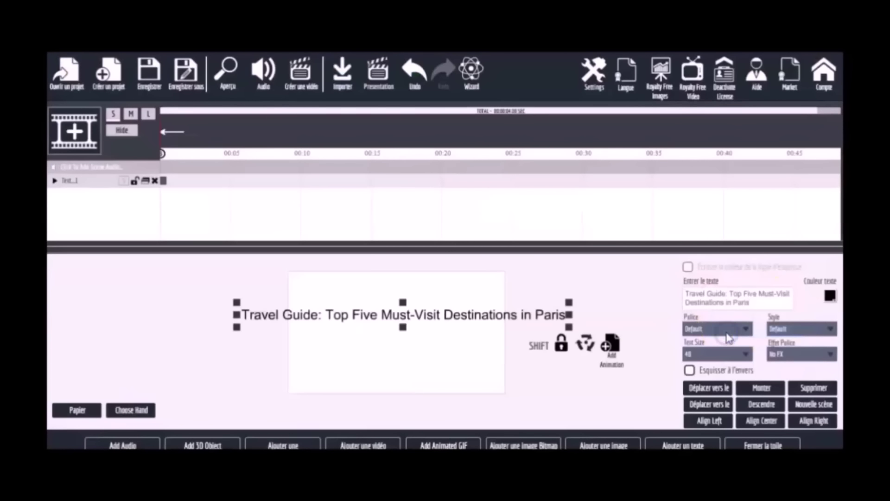
{"action": "left_click", "coordinate": [728, 294]}
{"action": "key", "text": "Return"}
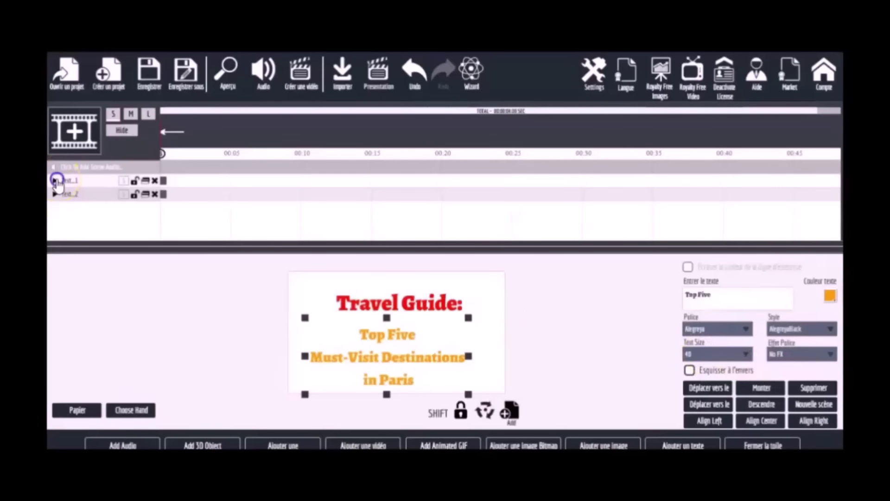
Give the red "Travel Guide:" text the Skew From Left Long entrance effect and the Hide Skew Left Long exit effect.
{"action": "left_click", "coordinate": [55, 181]}
{"action": "left_click", "coordinate": [71, 193]}
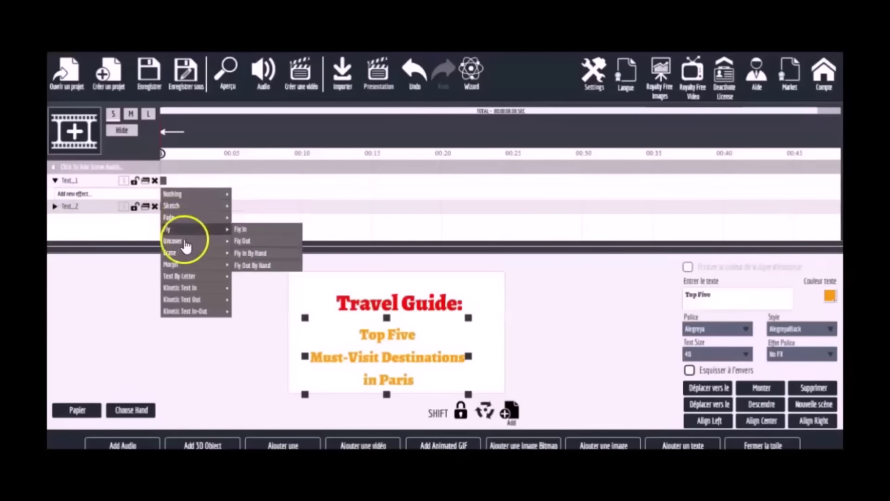
{"action": "left_click", "coordinate": [182, 292]}
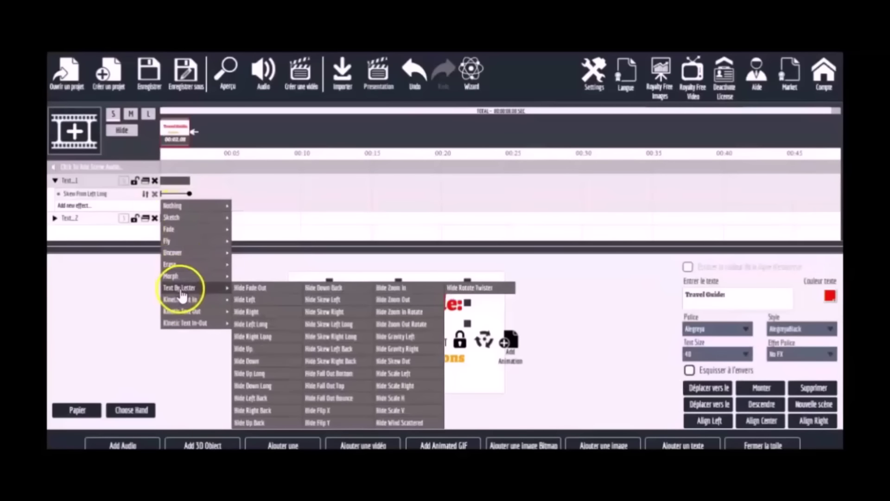
{"action": "left_click", "coordinate": [328, 324]}
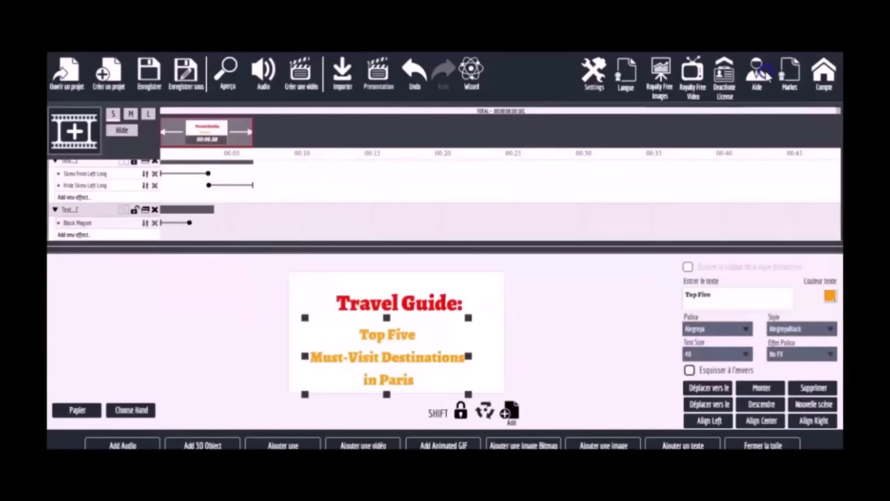
Preview the animated title scene with both text objects and close the preview.
{"action": "left_click", "coordinate": [229, 70]}
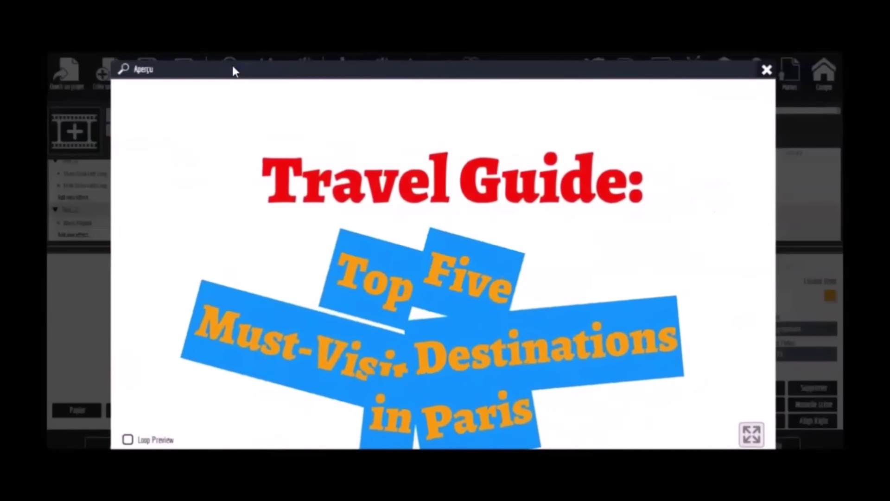
{"action": "left_click", "coordinate": [767, 70]}
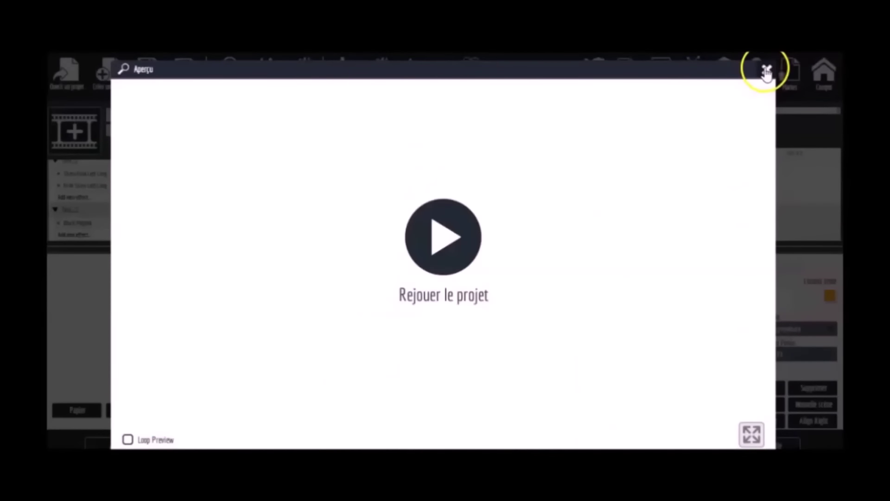